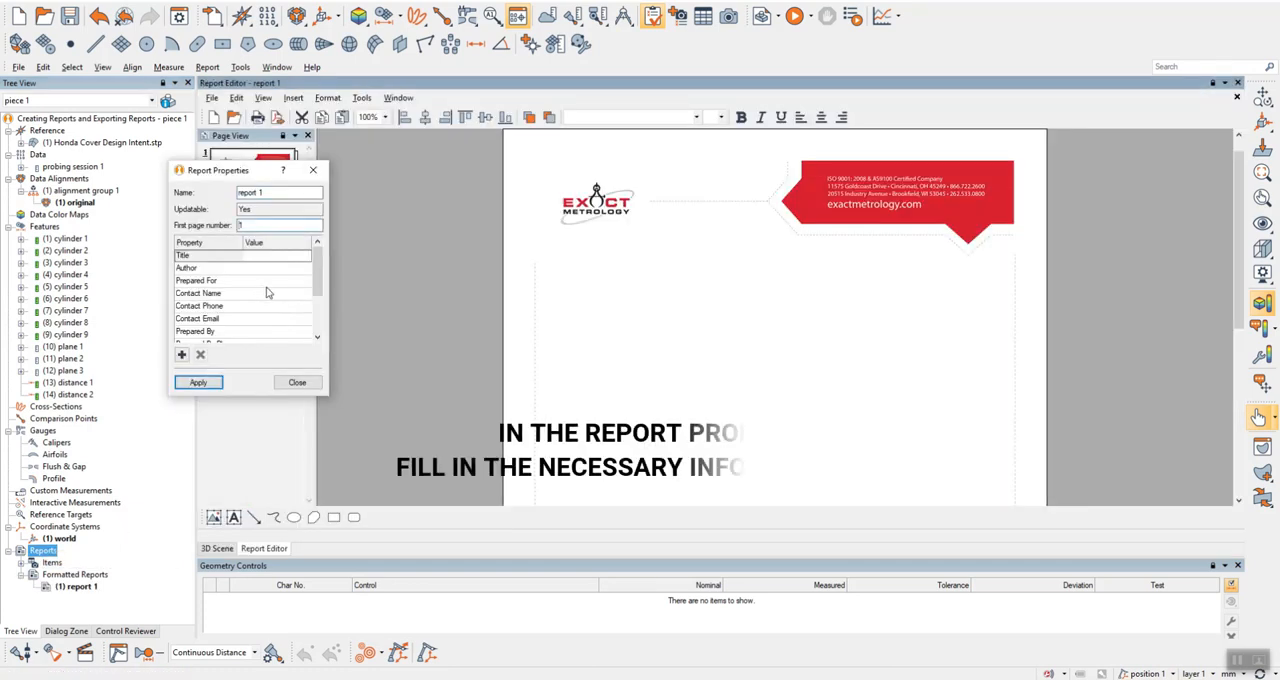
# Fill in the report properties with Prepared For "Company A", Contact Name "Contact A" and Prepared By "Operator A", and apply them.
pyautogui.click(276, 281)
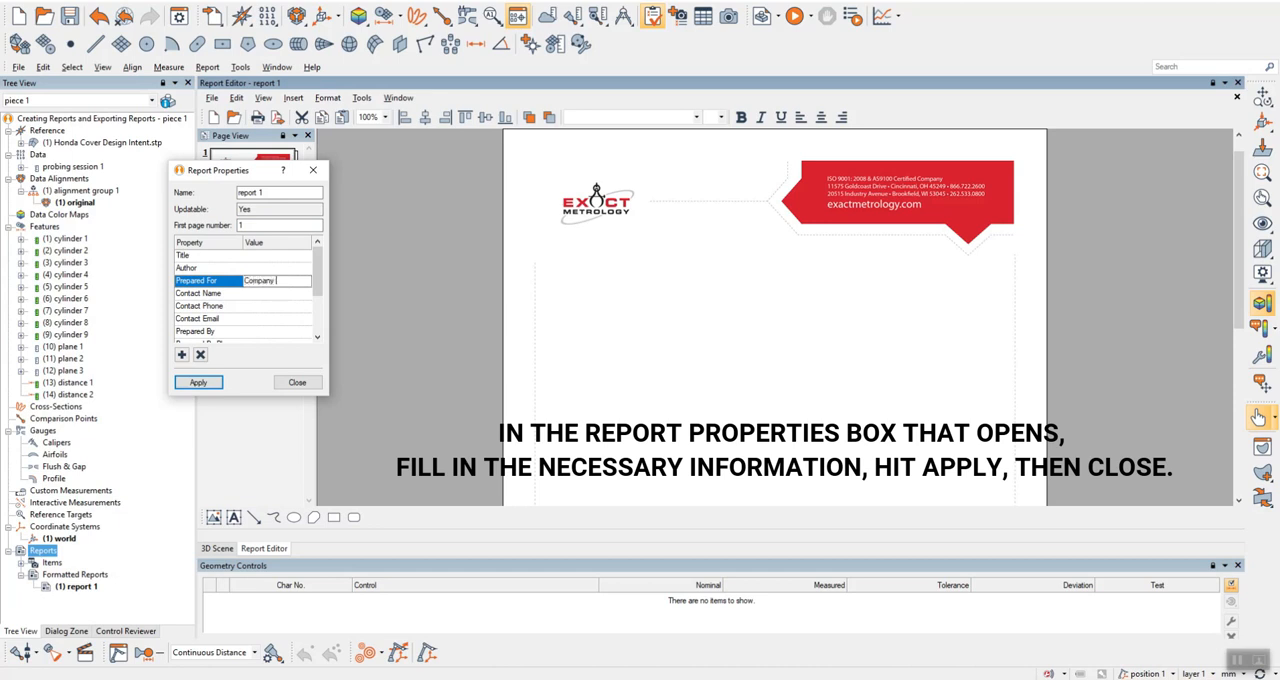
pyautogui.click(295, 293)
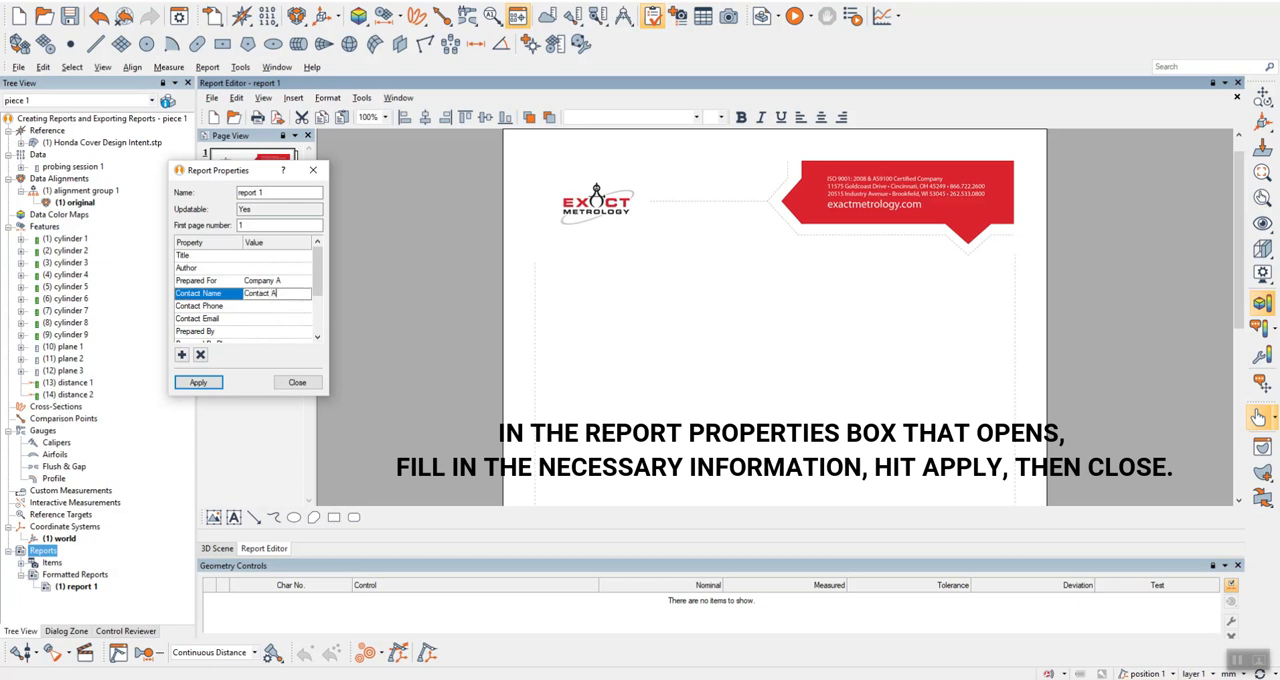
pyautogui.click(284, 332)
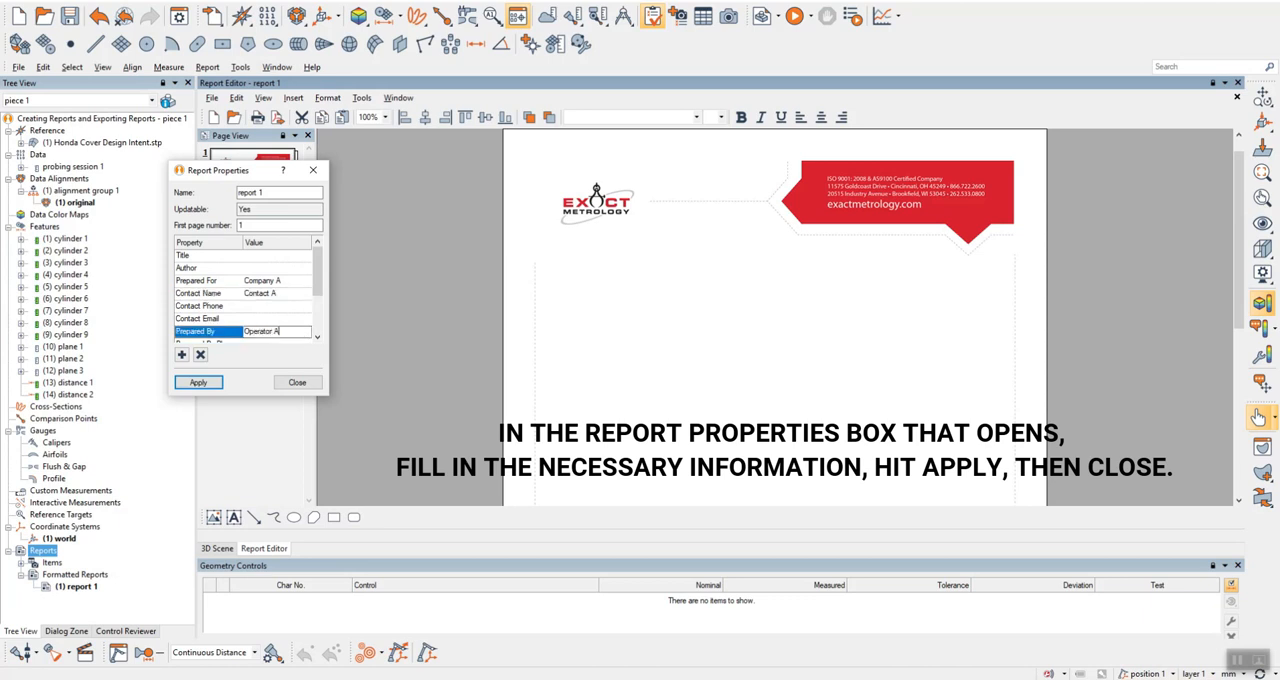
pyautogui.click(196, 384)
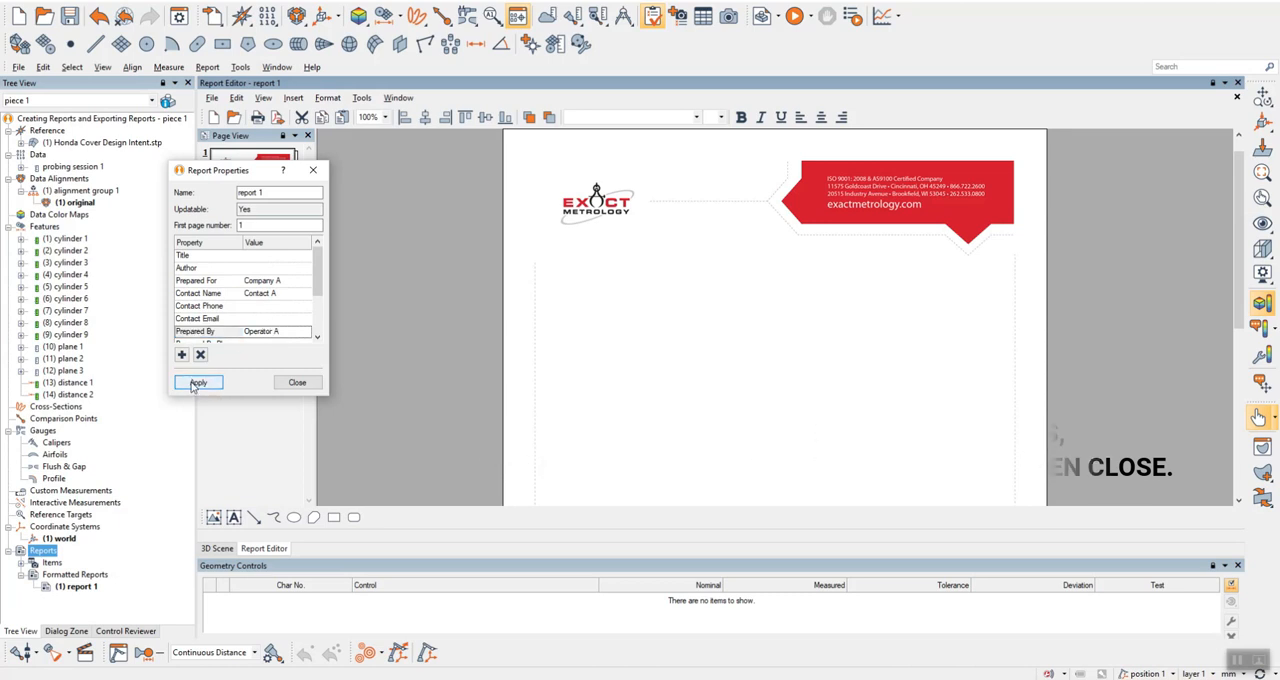
pyautogui.click(297, 382)
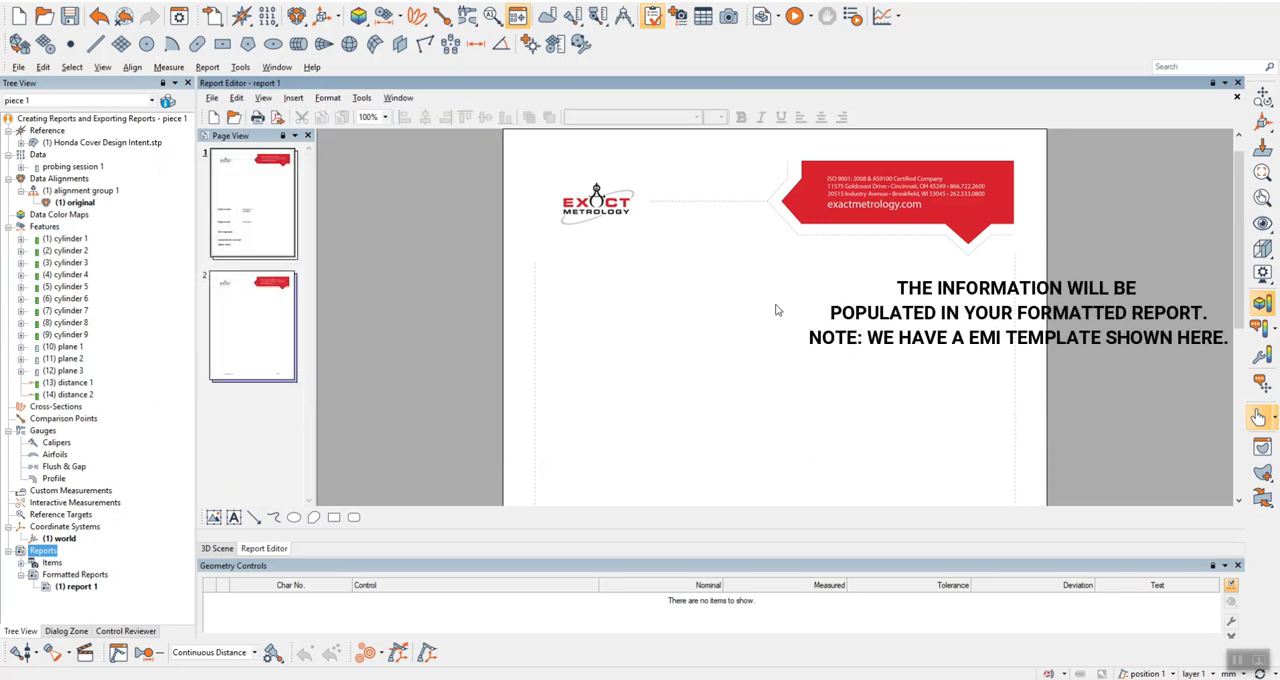
# Reopen the report's properties and set Report Units to mm, applying the change and closing the dialog.
pyautogui.scroll(-5, 777, 310)
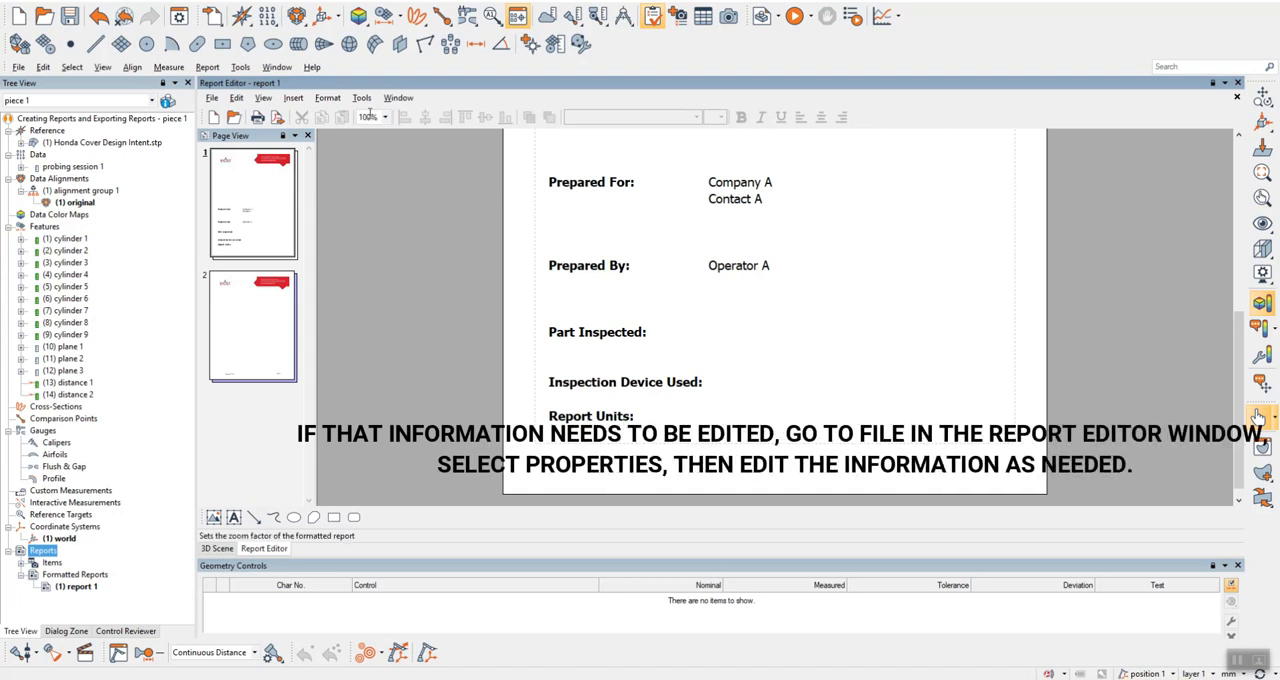
pyautogui.click(212, 100)
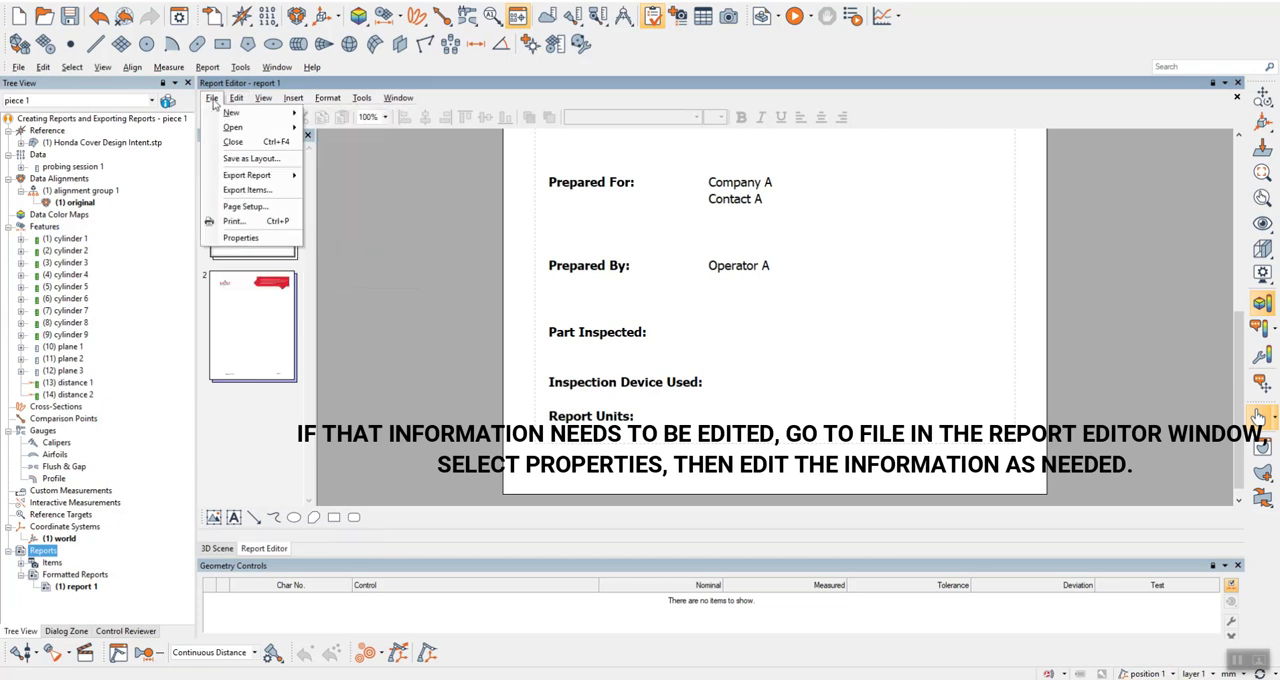
pyautogui.click(240, 239)
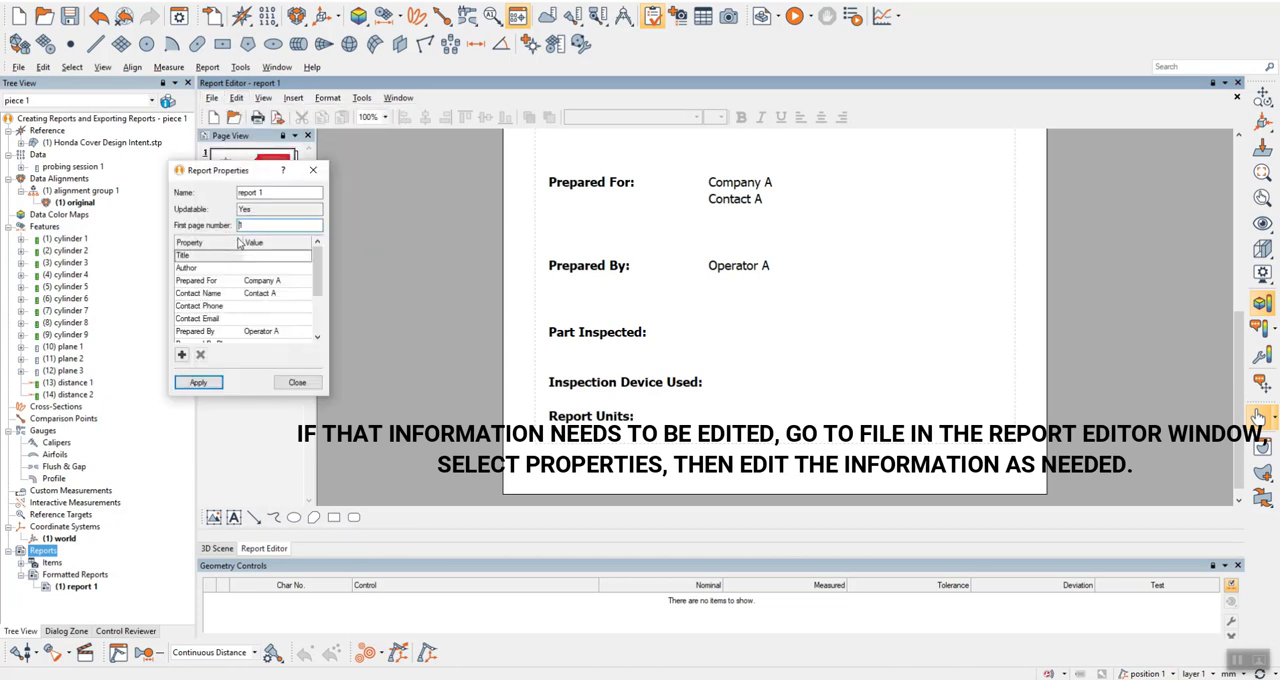
pyautogui.scroll(-2, 287, 296)
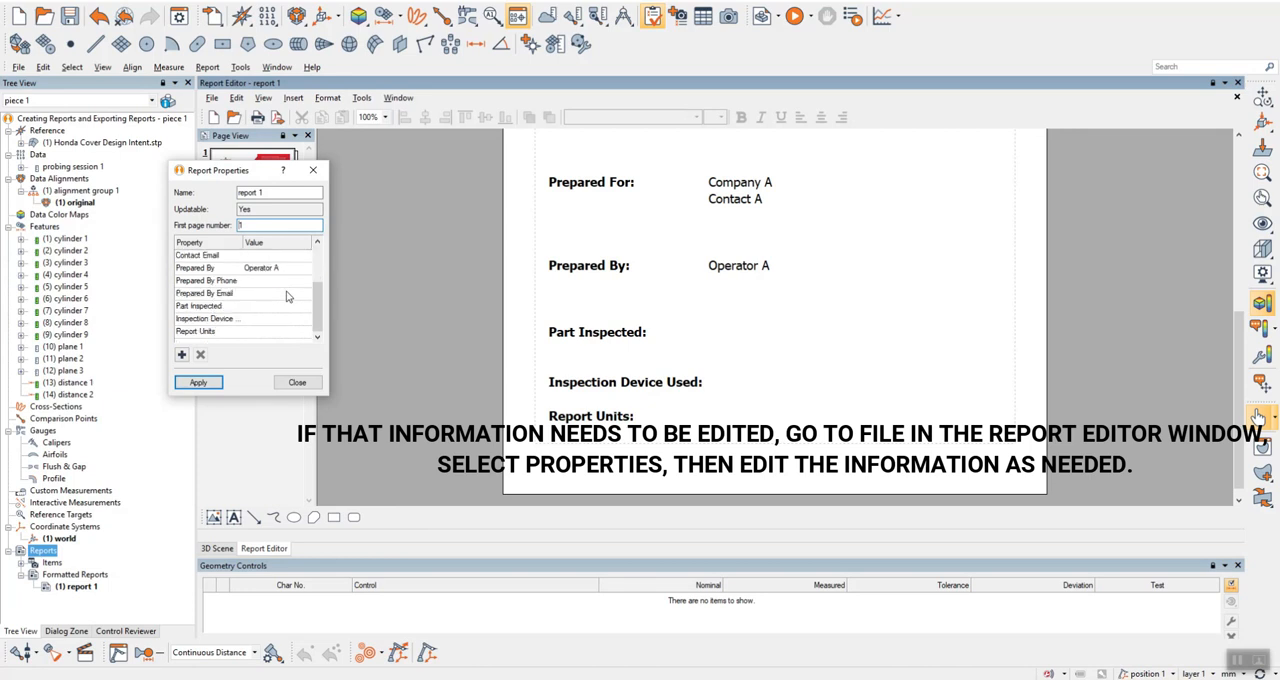
pyautogui.click(276, 332)
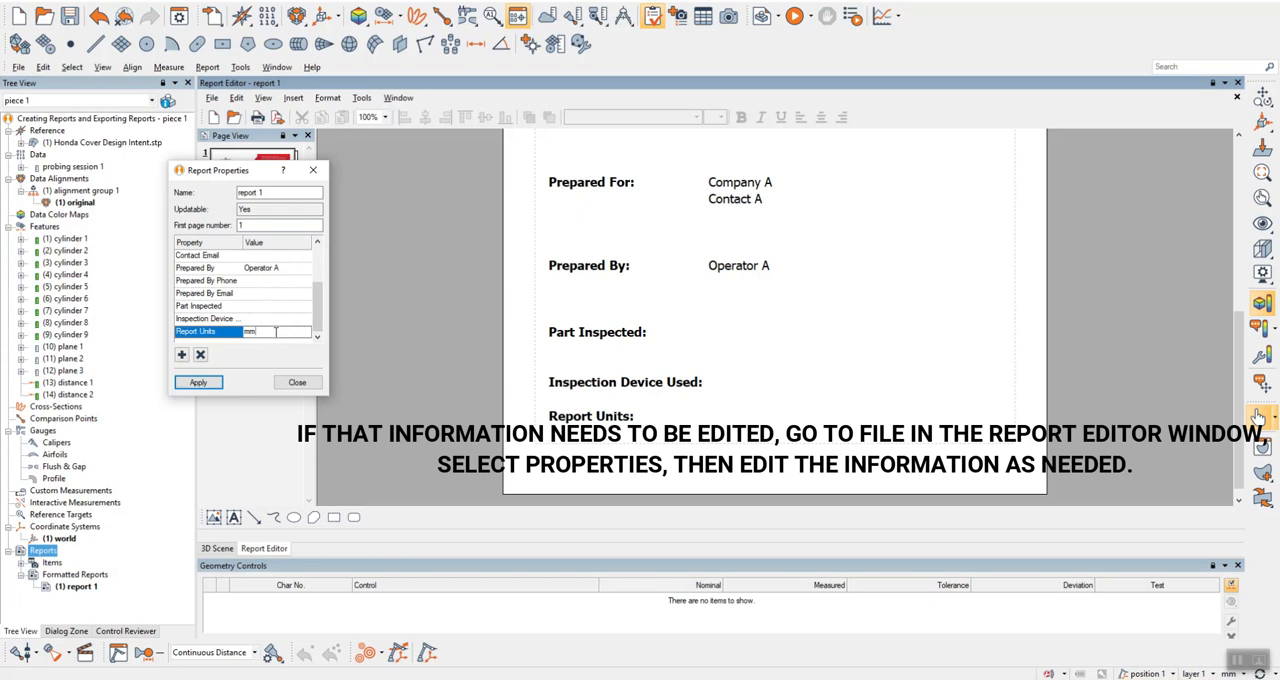
pyautogui.click(198, 382)
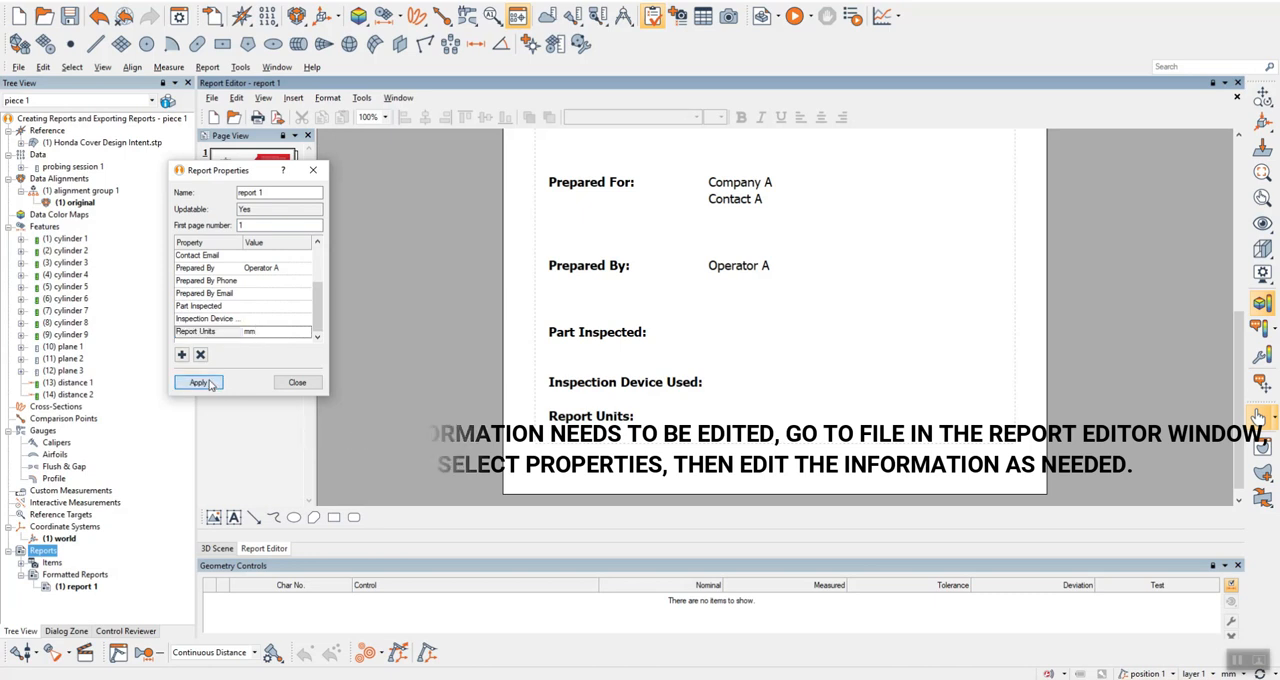
pyautogui.click(297, 383)
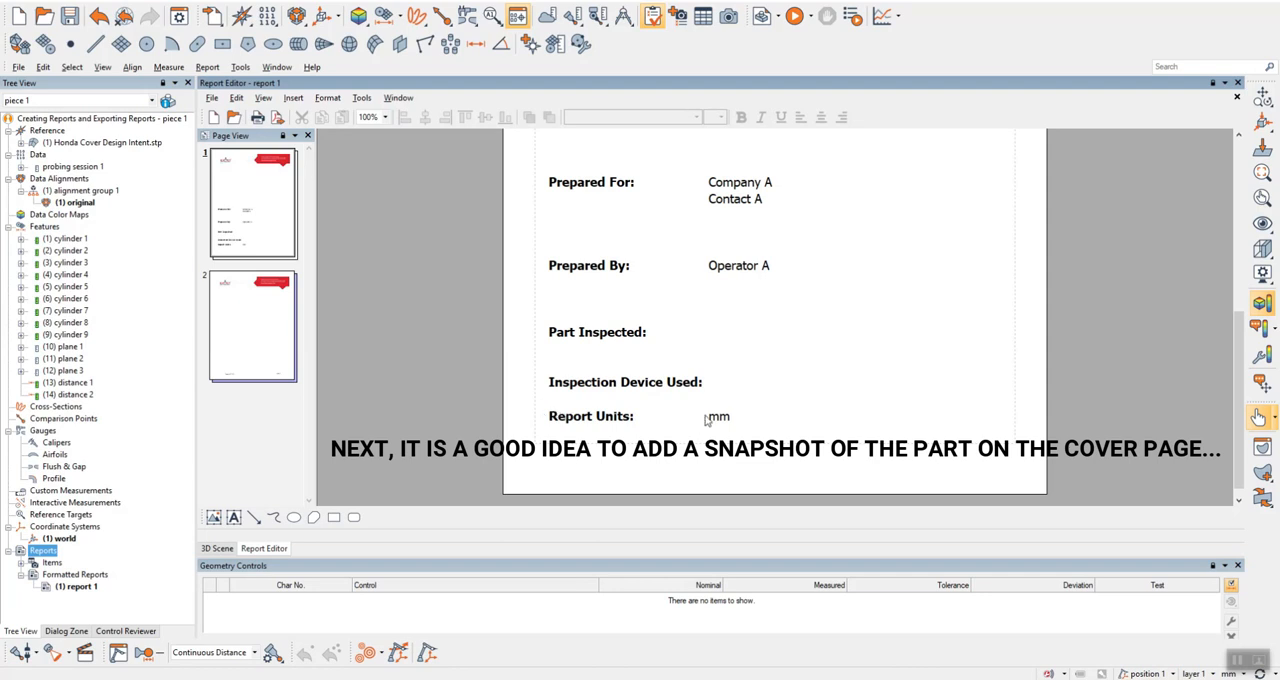
# Place the report item Snapshot (3) in the empty area above the Prepared For text on the cover page.
pyautogui.scroll(5, 705, 420)
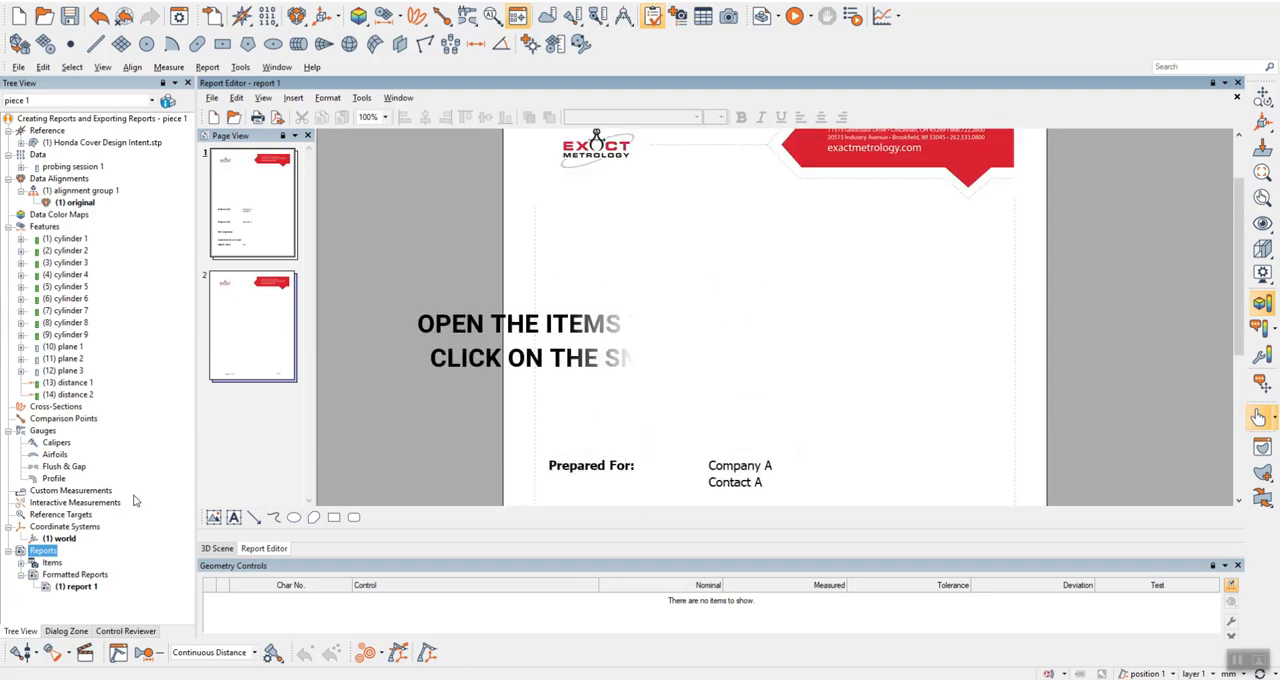
pyautogui.click(22, 562)
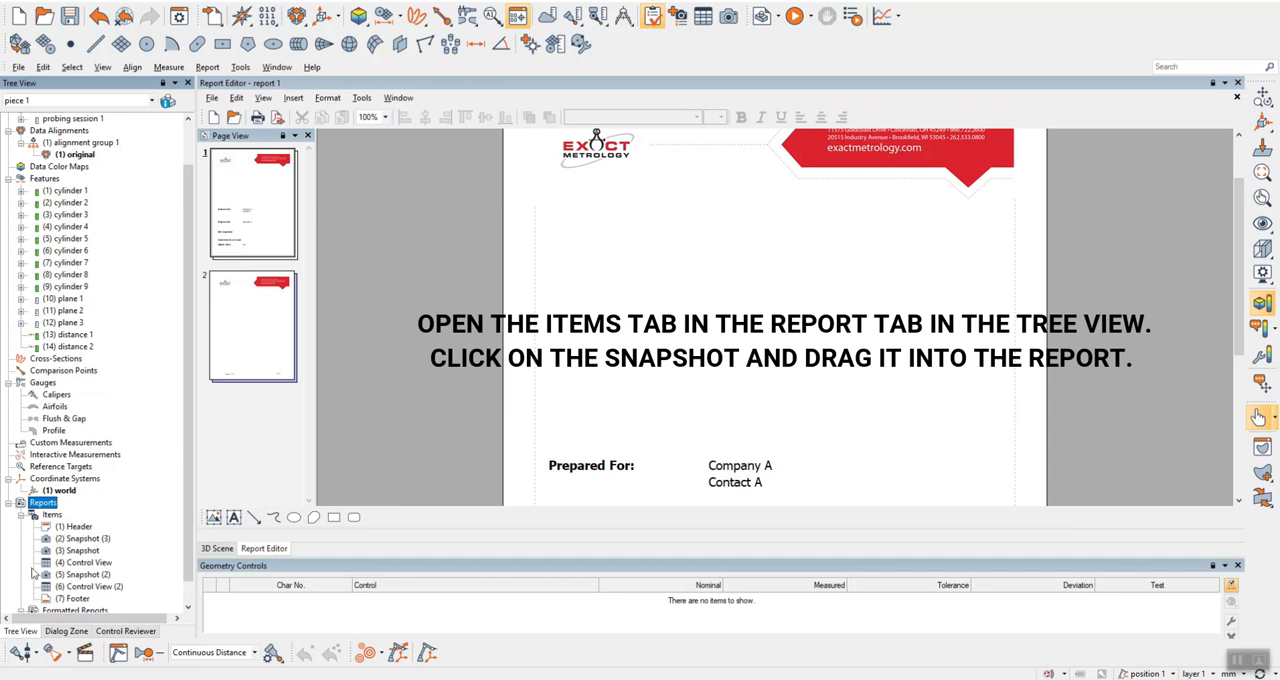
pyautogui.moveTo(73, 545); pyautogui.dragTo(780, 308)
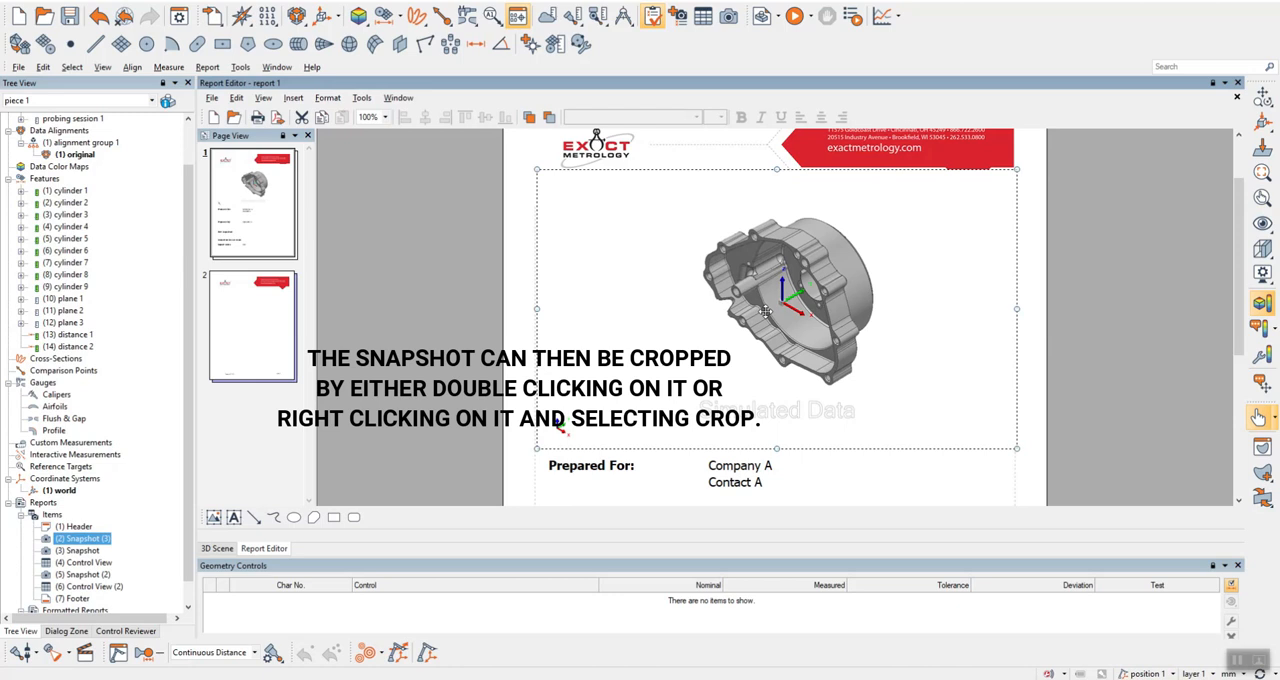
# Crop the cover page snapshot closely around the part, cutting off the small corner axes and the Simulated Data watermark.
pyautogui.rightClick(765, 316)
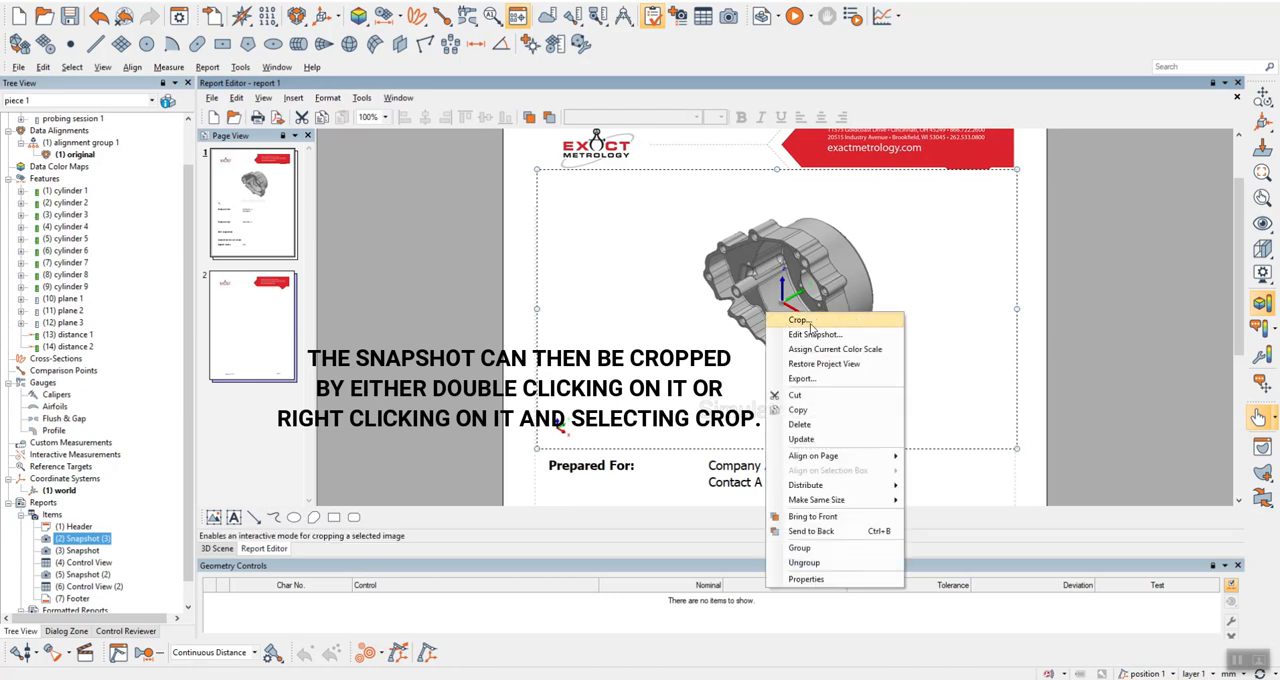
pyautogui.click(800, 321)
pyautogui.moveTo(537, 168); pyautogui.dragTo(680, 211)
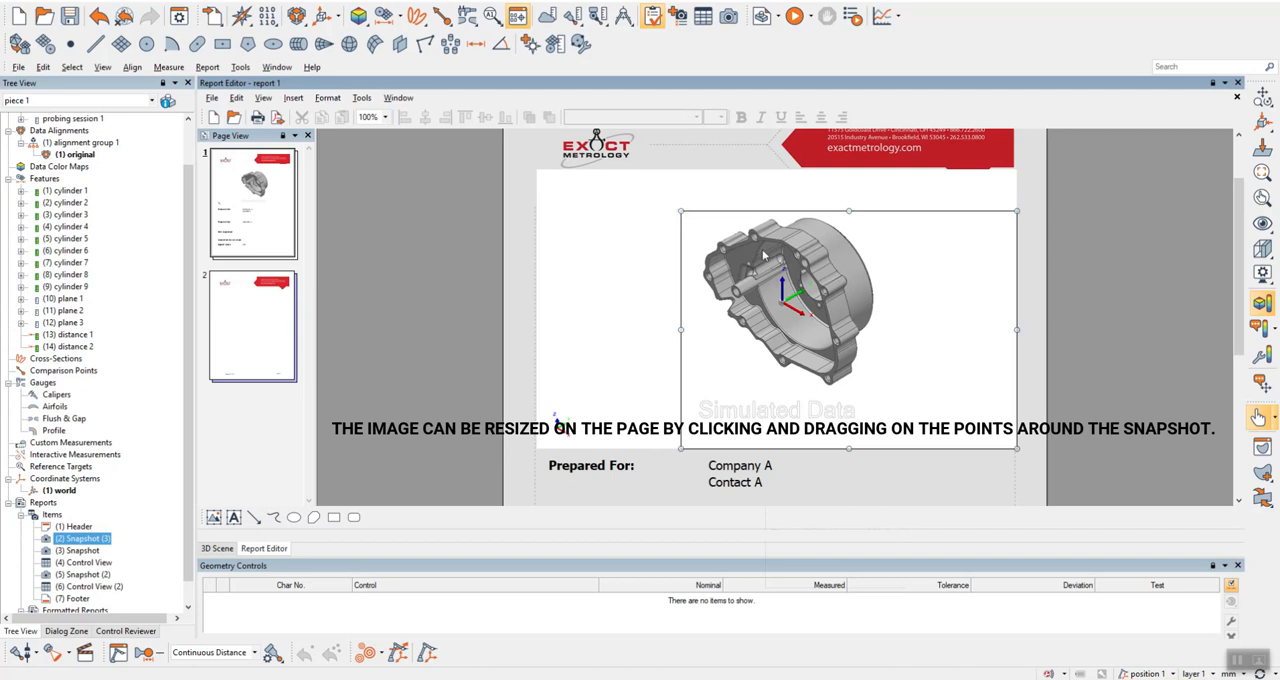
pyautogui.moveTo(1018, 450); pyautogui.dragTo(884, 388)
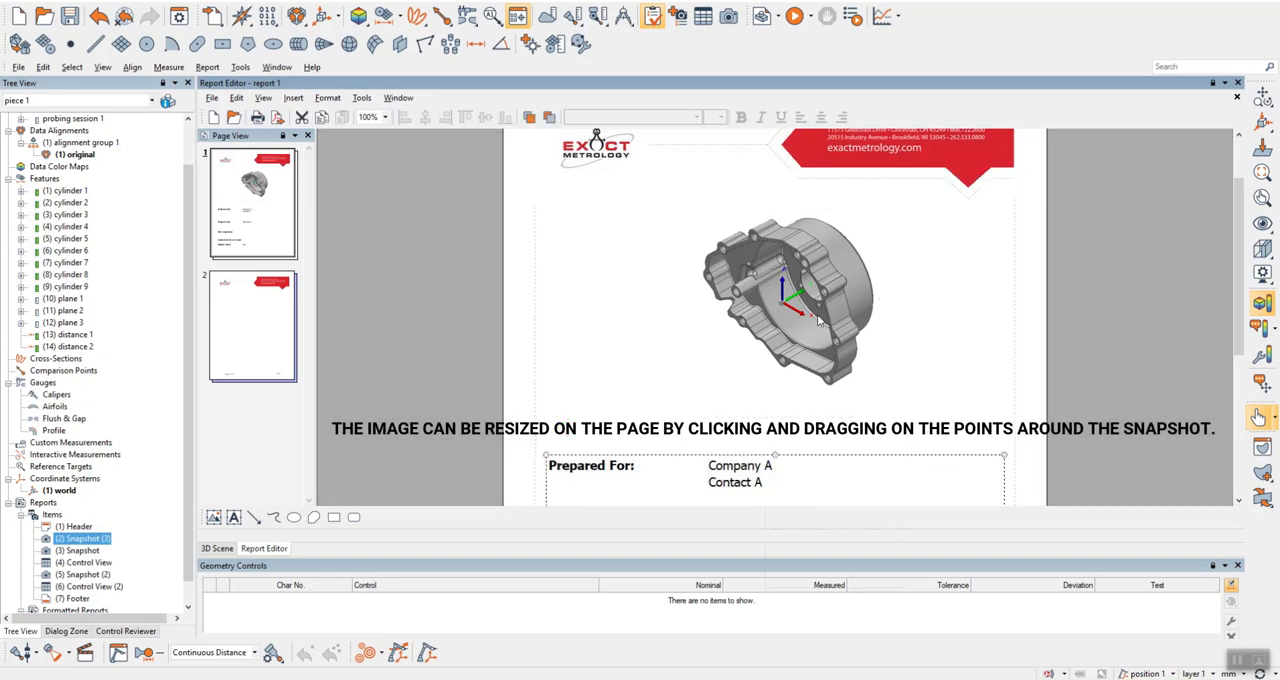
# Resize the cropped snapshot to span both page margins and extend its lower edge down to just above the Prepared For text.
pyautogui.moveTo(884, 299); pyautogui.dragTo(1016, 300)
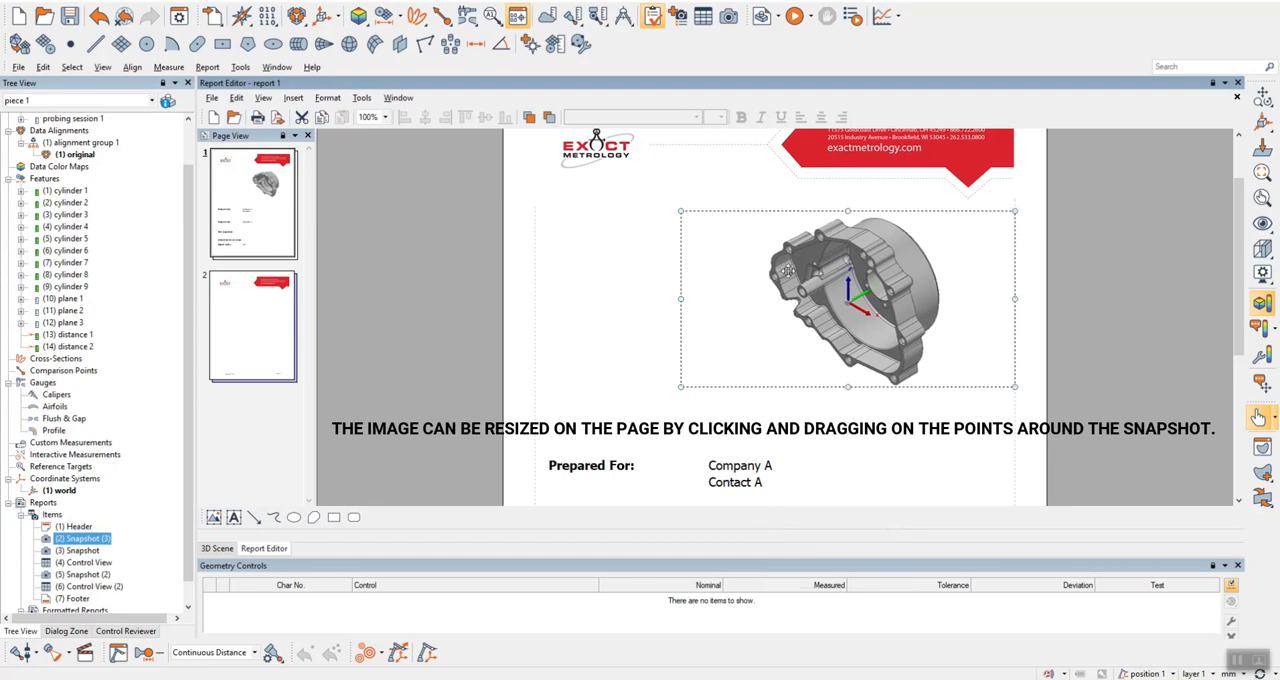
pyautogui.moveTo(681, 297); pyautogui.dragTo(535, 300)
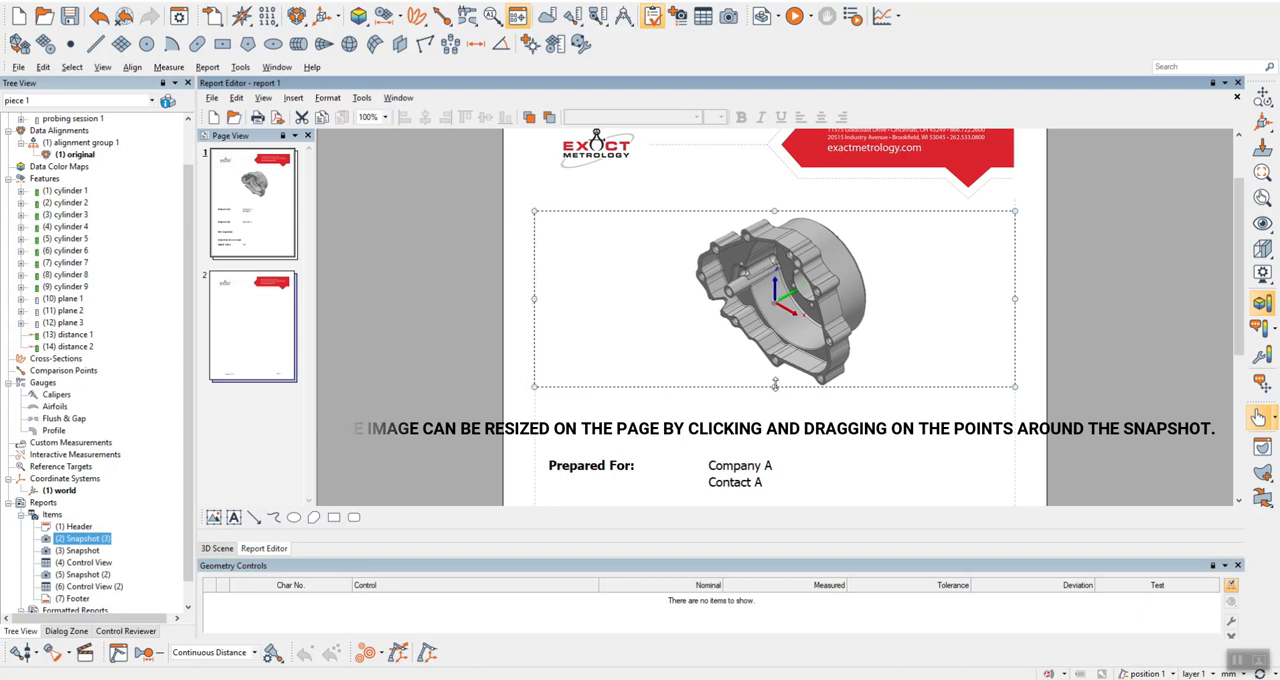
pyautogui.moveTo(775, 384); pyautogui.dragTo(779, 455)
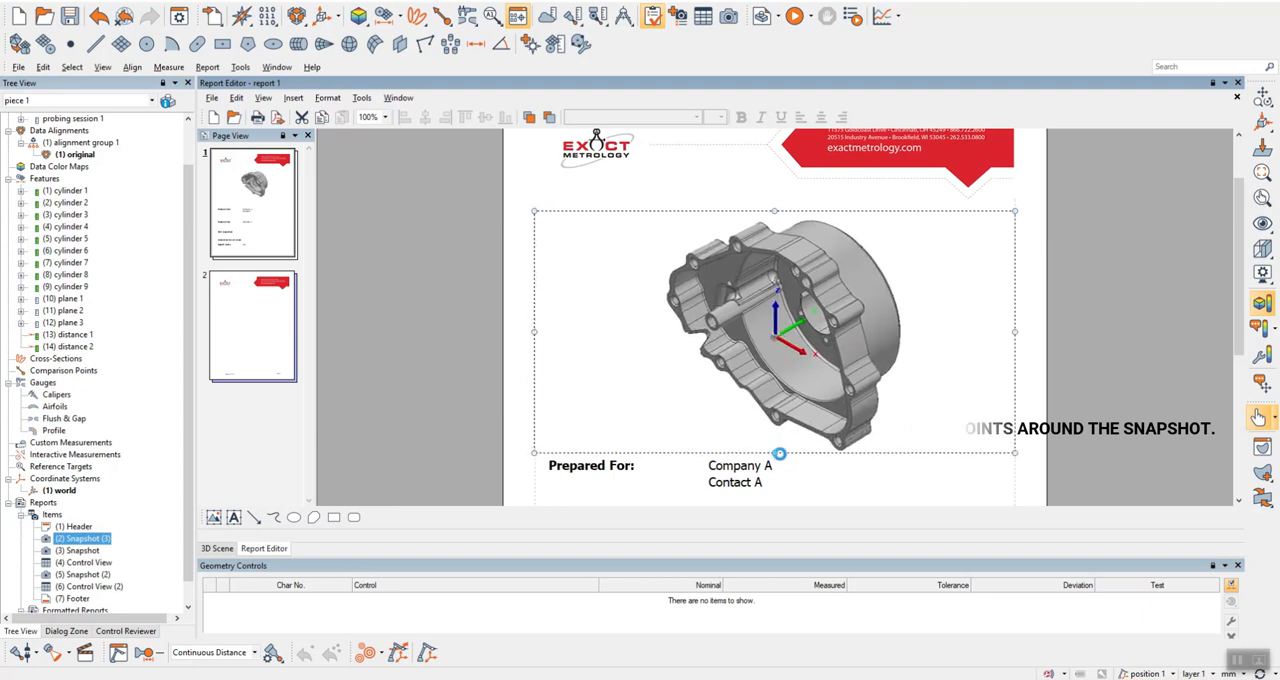
# Align the cover page snapshot to the top of the page and center it horizontally.
pyautogui.rightClick(801, 339)
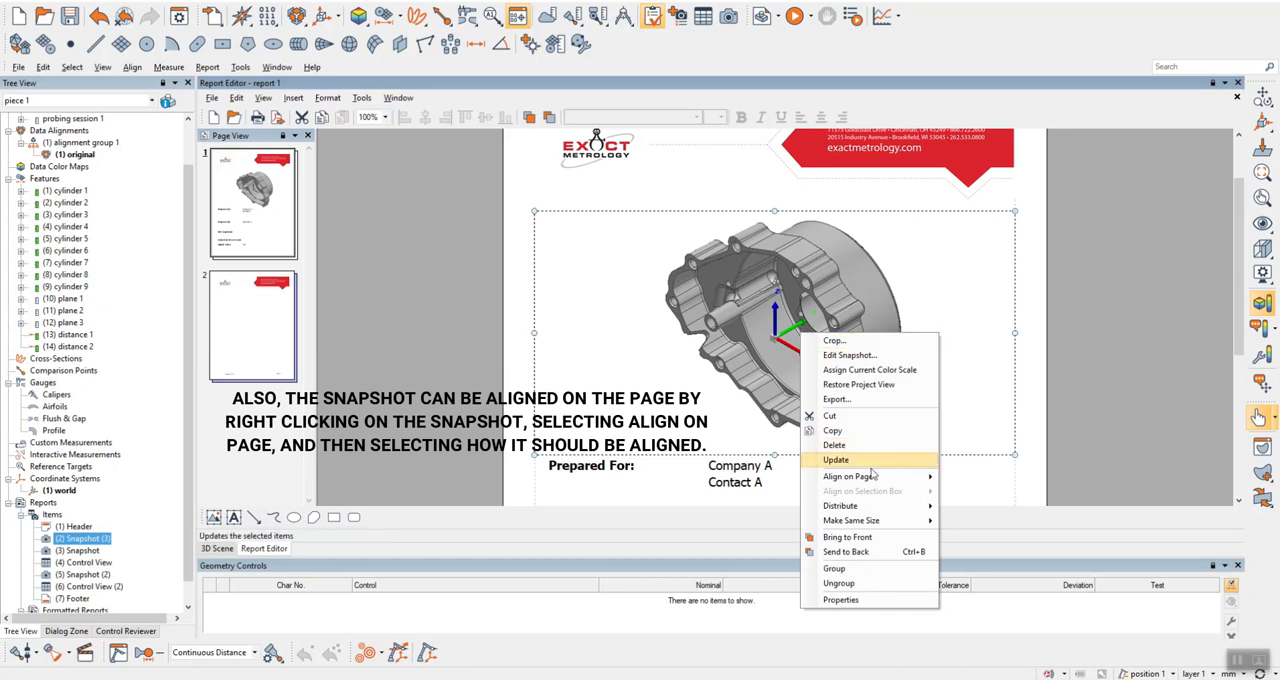
pyautogui.moveTo(904, 476)
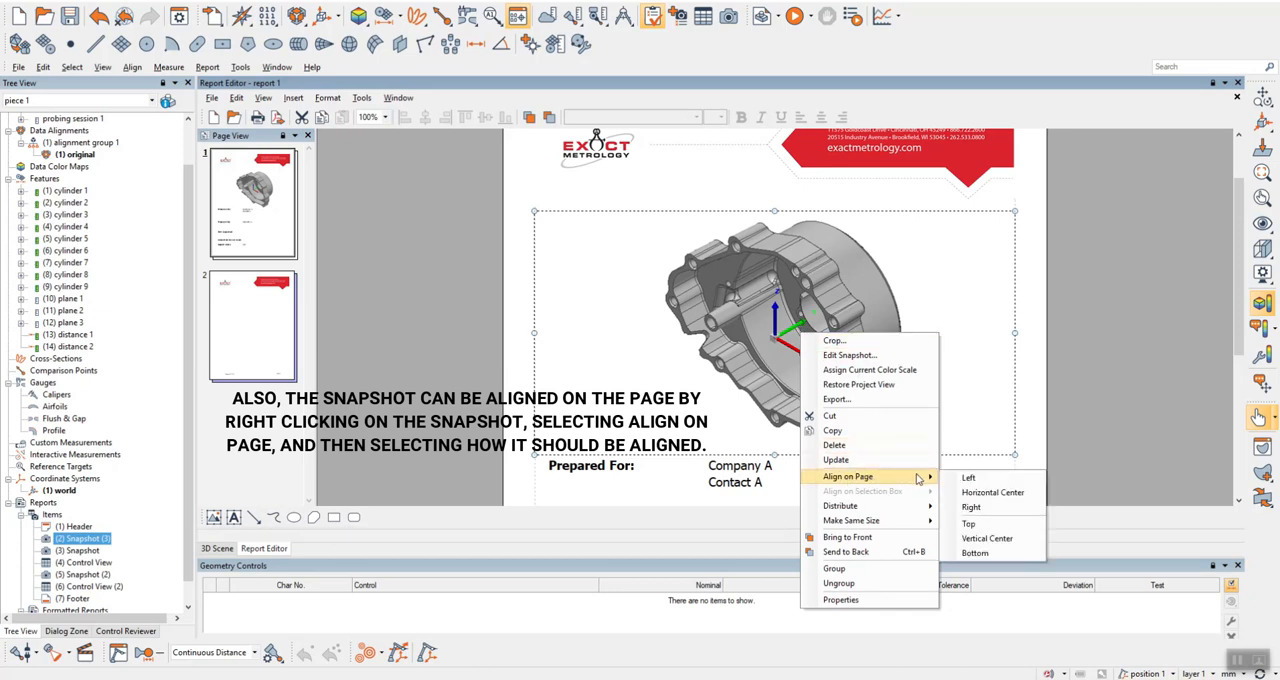
pyautogui.click(993, 527)
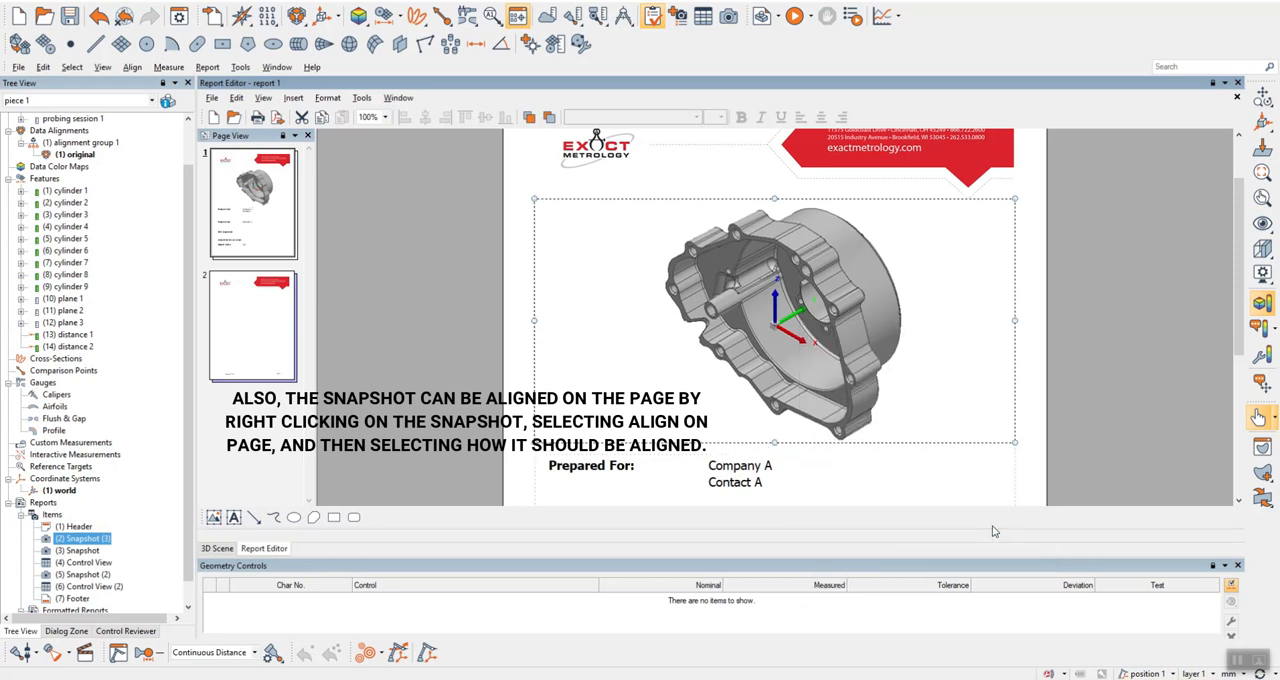
pyautogui.rightClick(793, 334)
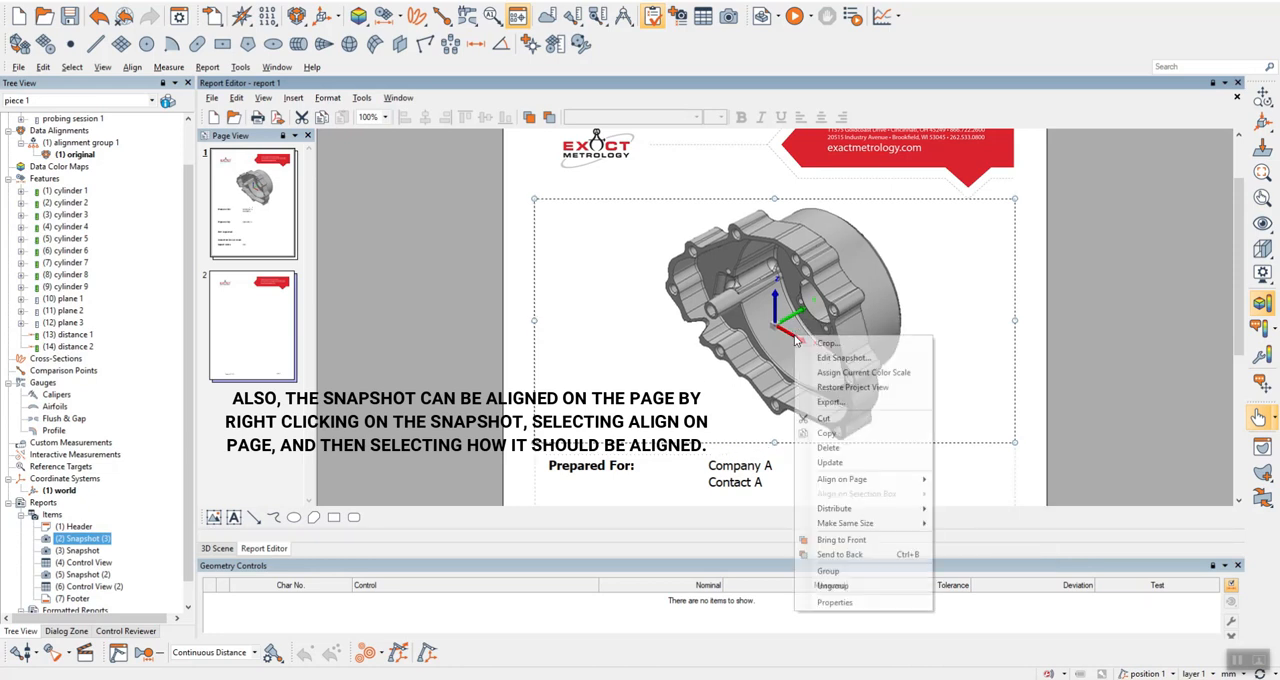
pyautogui.moveTo(912, 486)
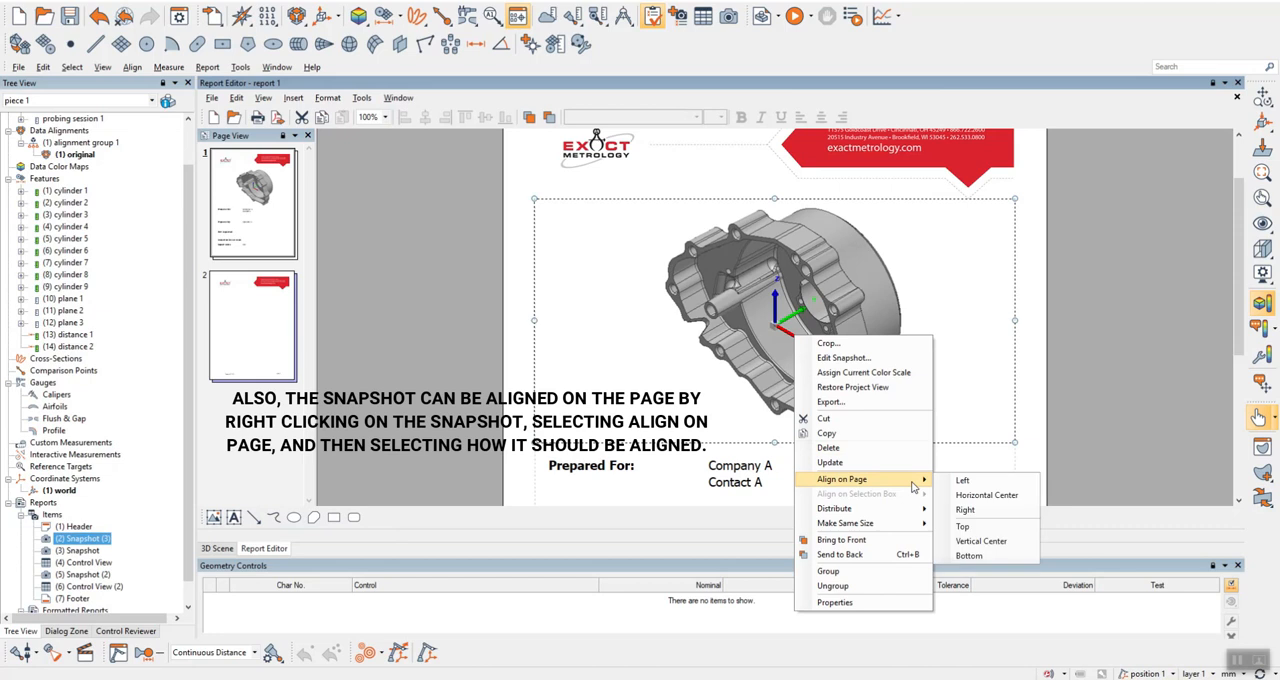
pyautogui.click(975, 496)
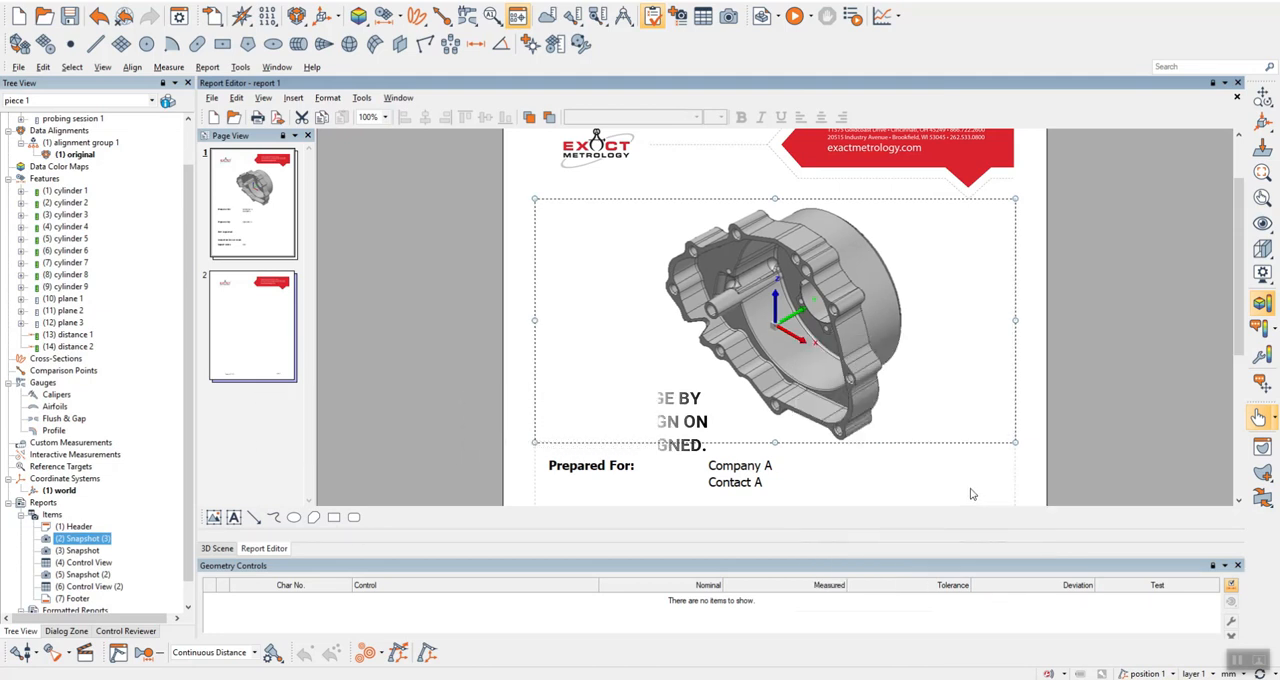
# Add the report item (3) Snapshot to page 2 below the header and place the (4) Control View table beneath it.
pyautogui.scroll(-3, 943, 477)
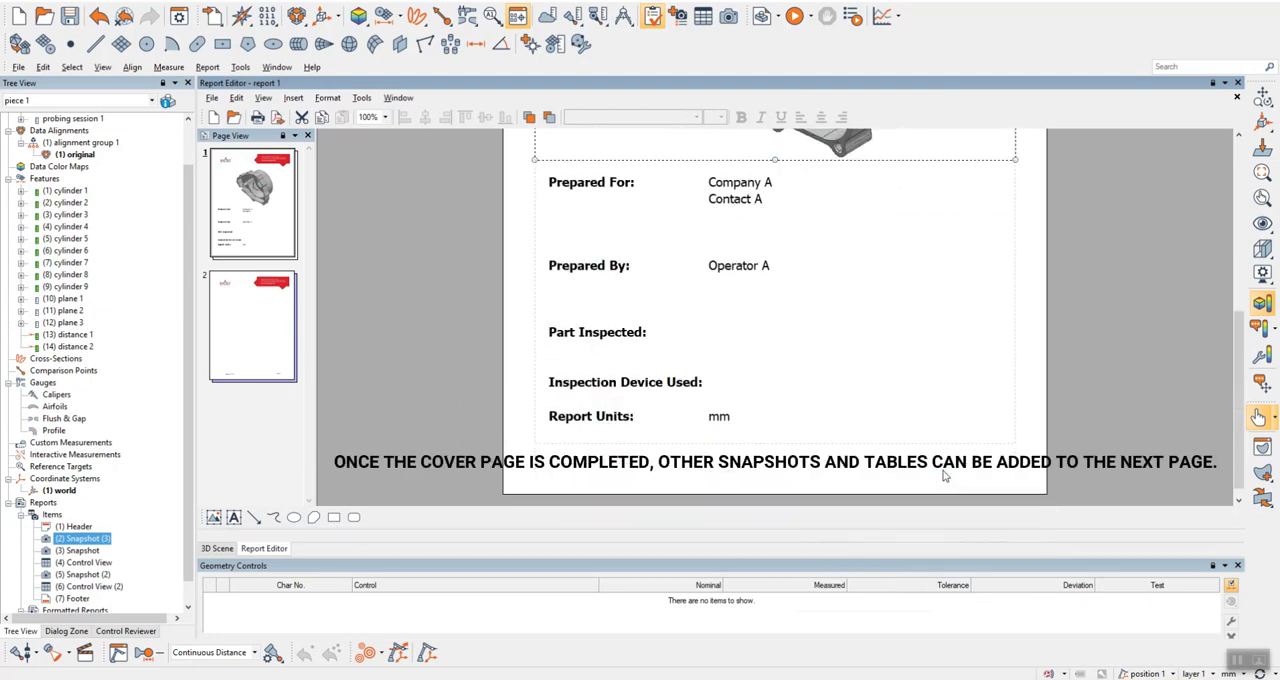
pyautogui.click(261, 335)
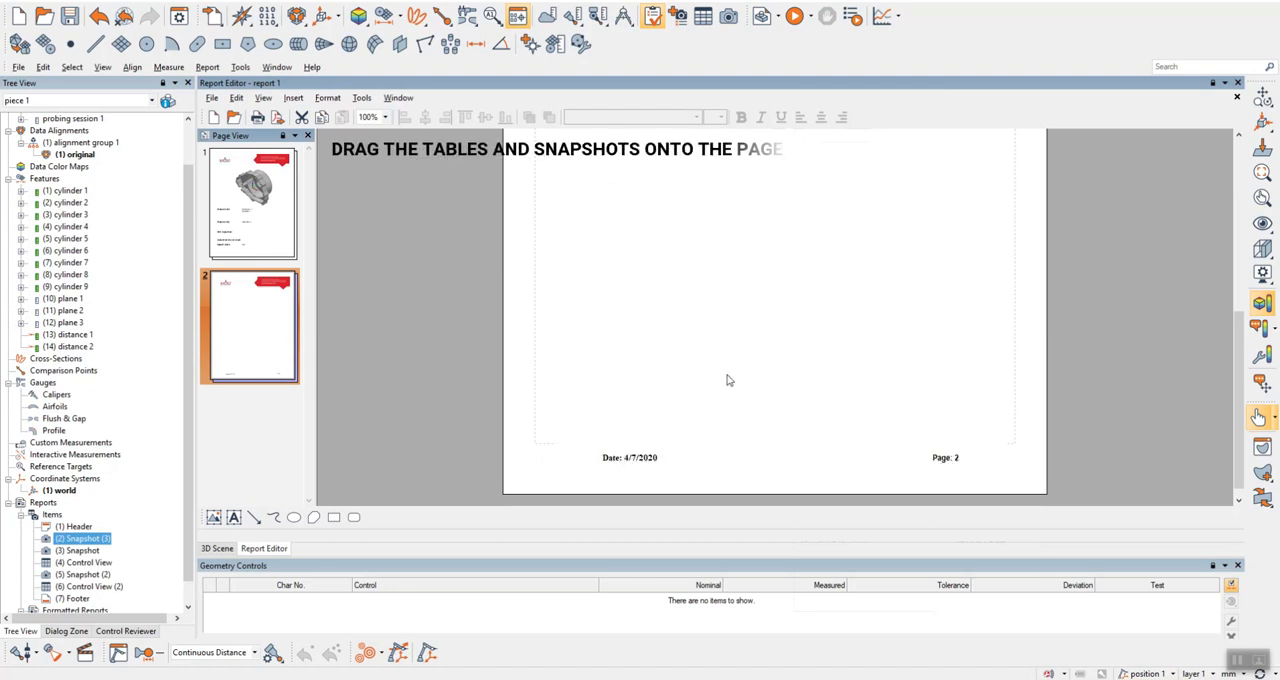
pyautogui.scroll(4, 725, 392)
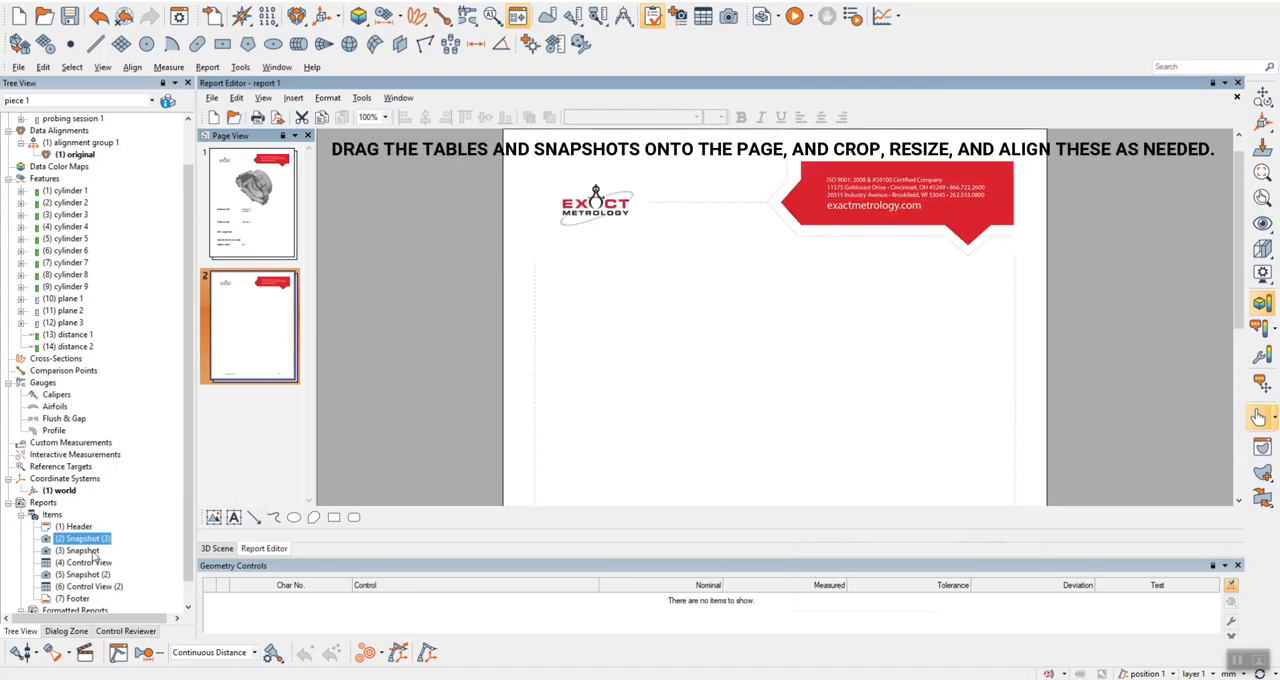
pyautogui.moveTo(84, 553); pyautogui.dragTo(772, 351)
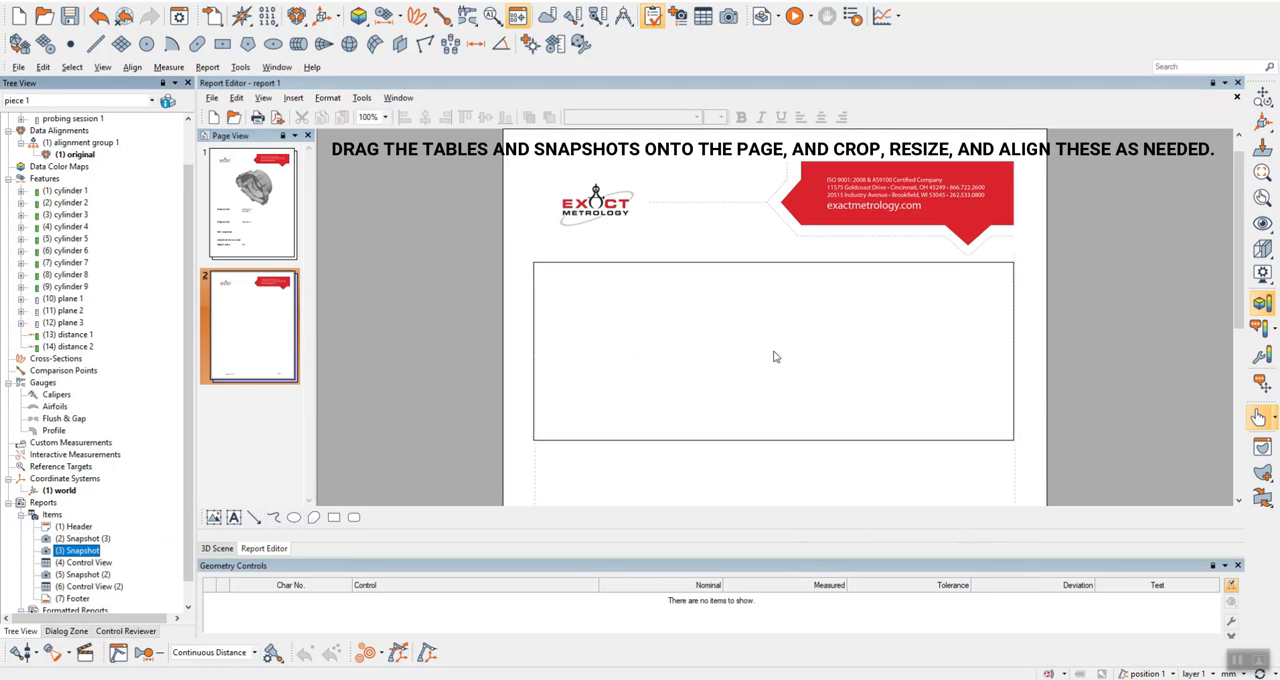
pyautogui.scroll(-2, 773, 351)
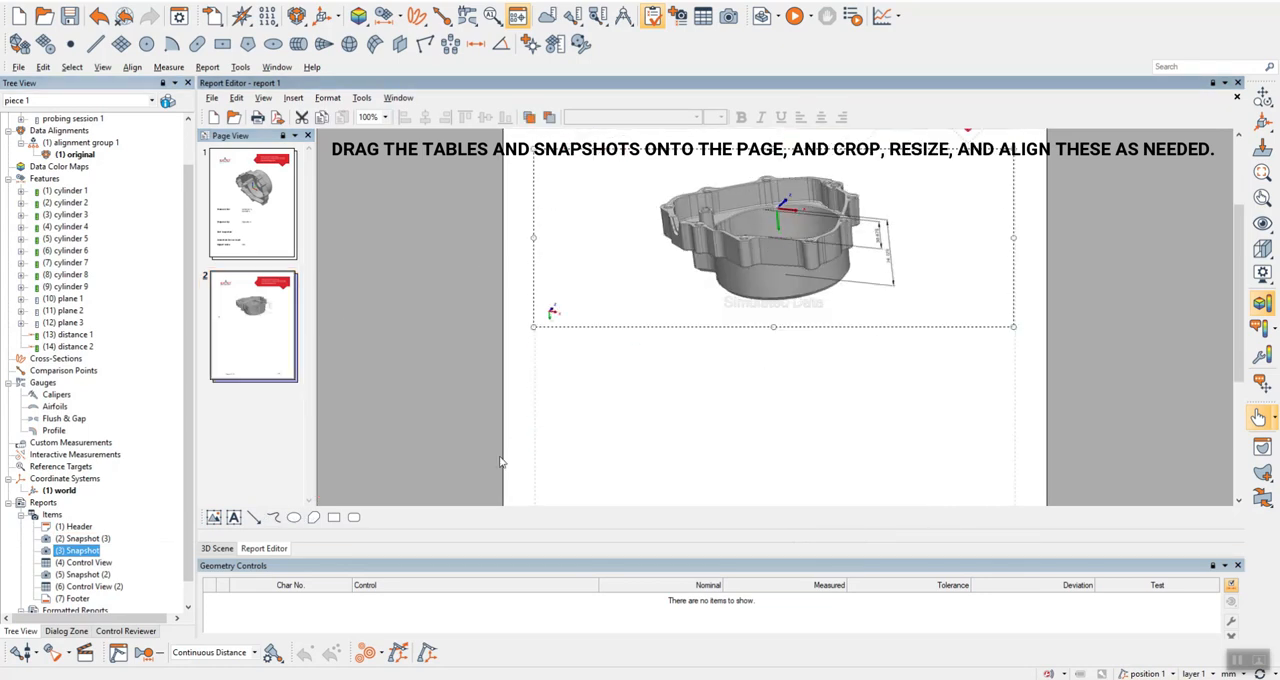
pyautogui.moveTo(76, 566); pyautogui.dragTo(776, 416)
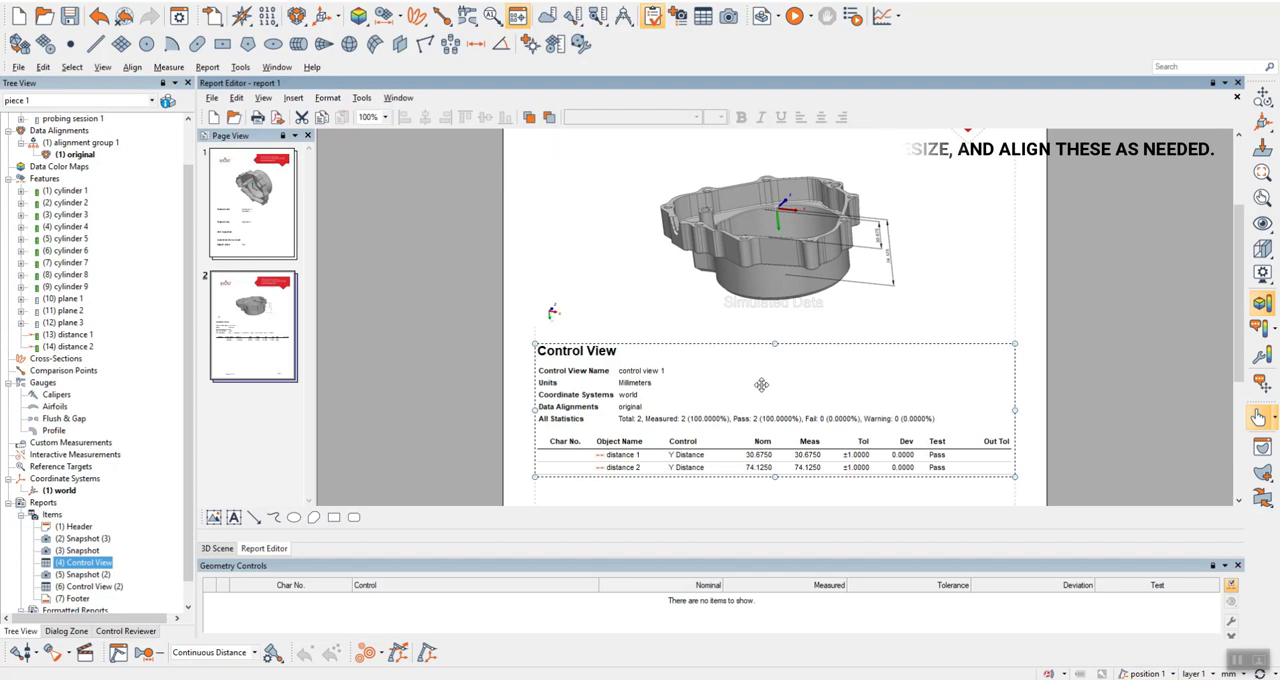
# Edit the page 2 snapshot and orient the part to a side view with Y across and X pointing down, showing both distance dimensions.
pyautogui.scroll(2, 762, 380)
pyautogui.click(762, 378)
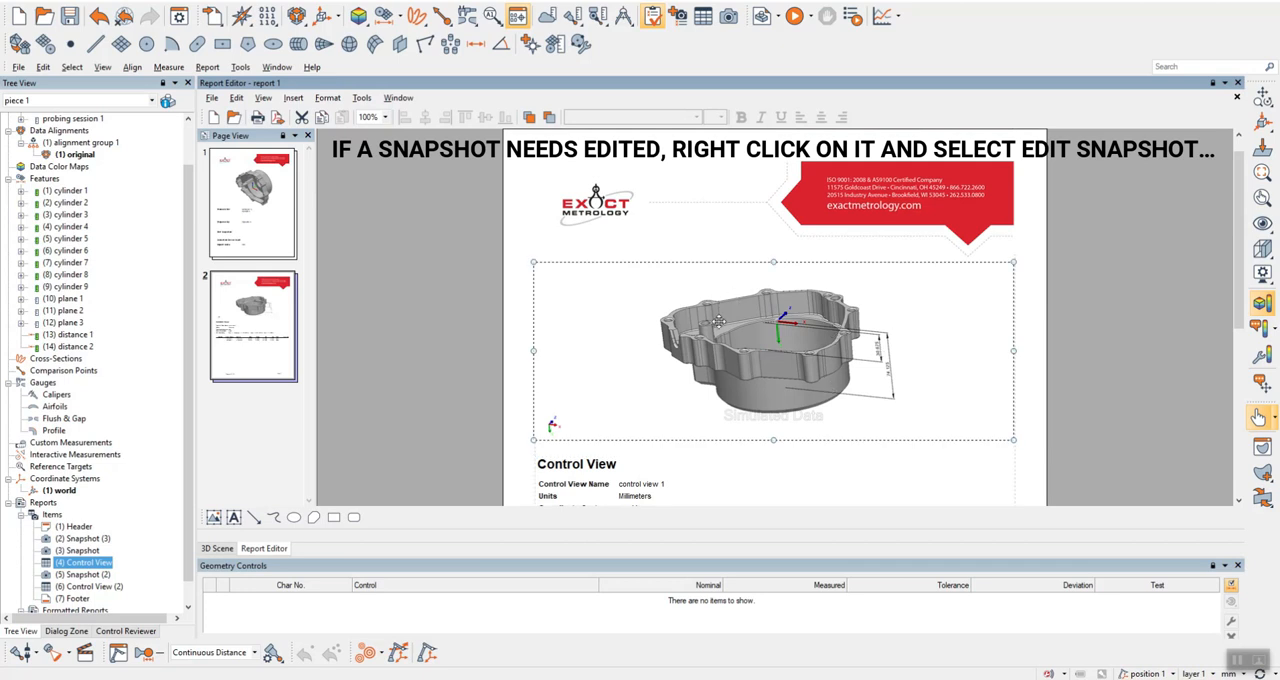
pyautogui.rightClick(787, 345)
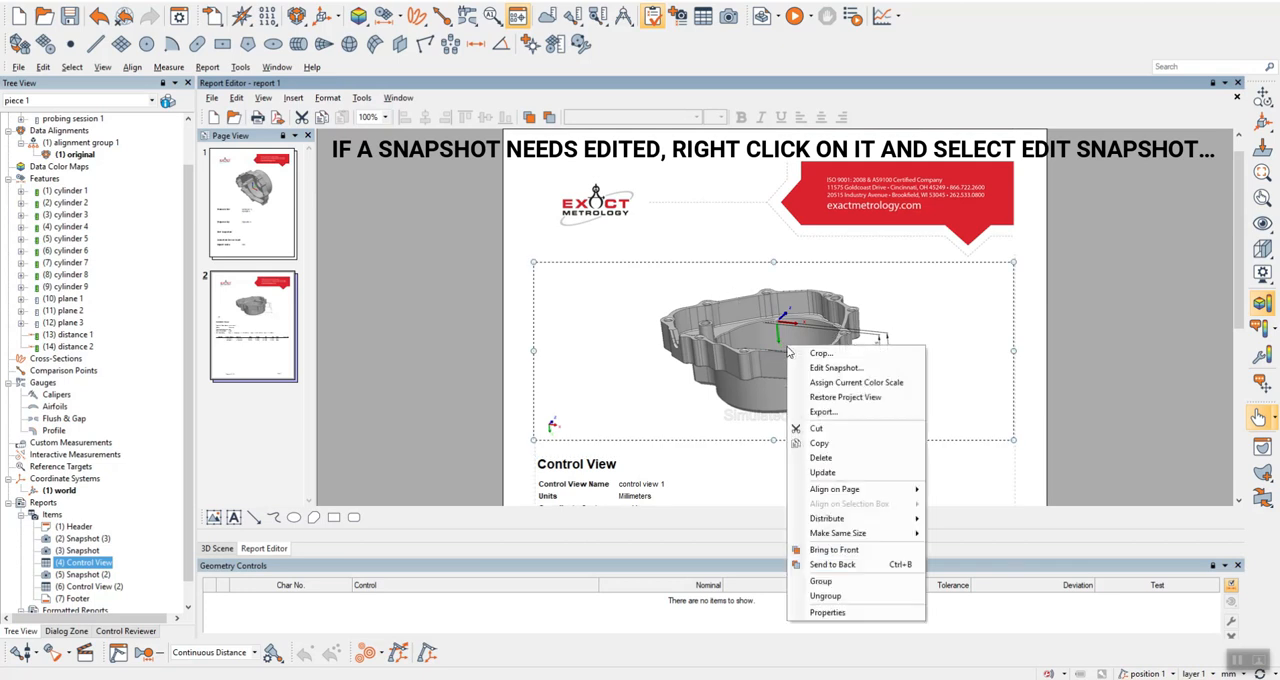
pyautogui.click(838, 369)
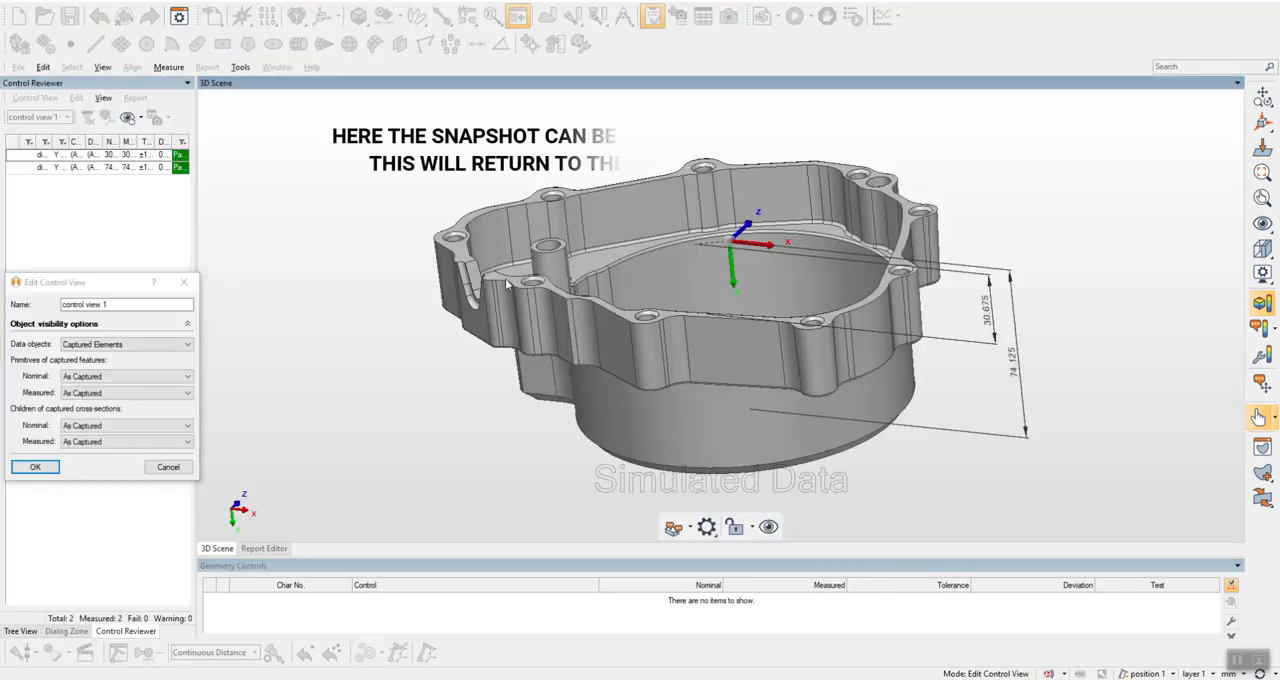
pyautogui.moveTo(505, 283); pyautogui.dragTo(500, 425)
pyautogui.moveTo(500, 425); pyautogui.dragTo(498, 323, button='middle')
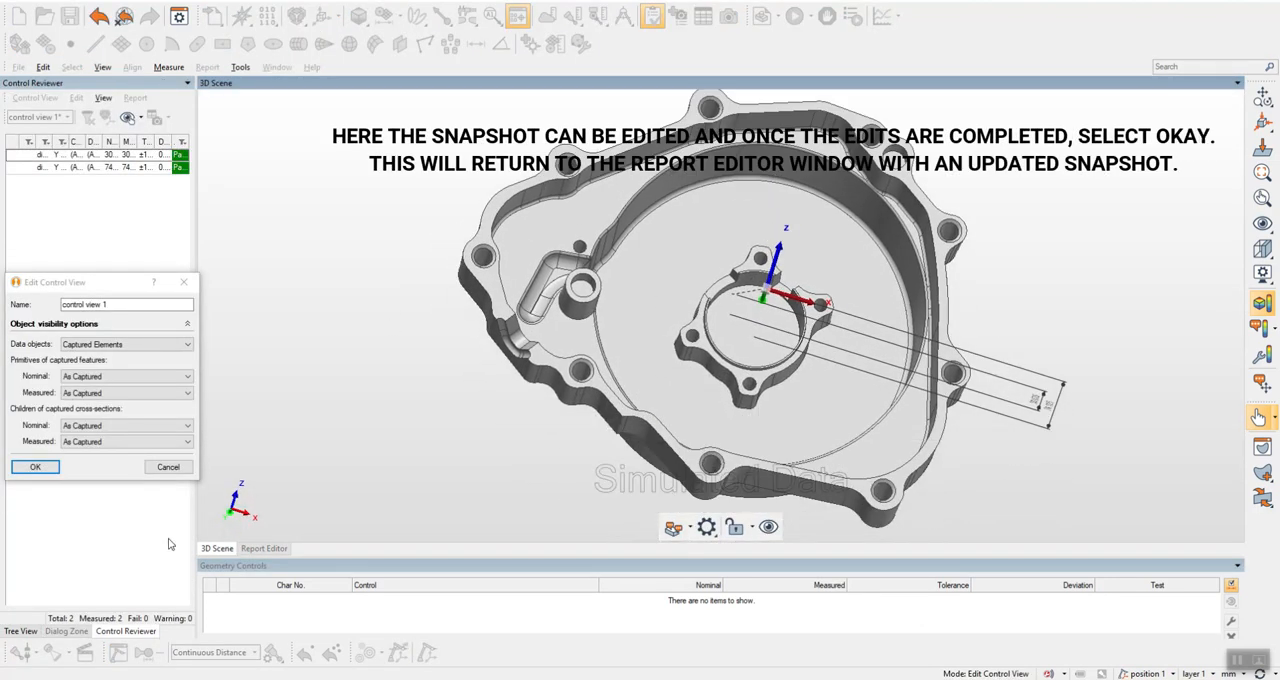
pyautogui.click(228, 506)
pyautogui.click(258, 511)
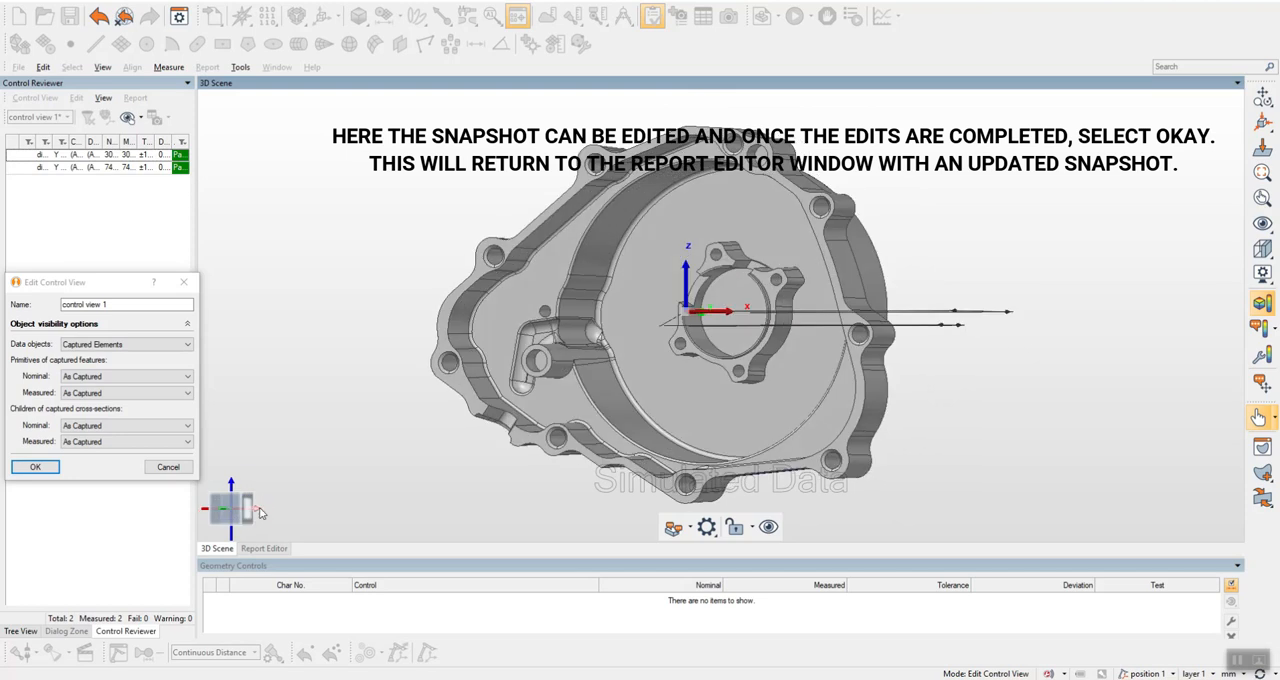
pyautogui.click(226, 512)
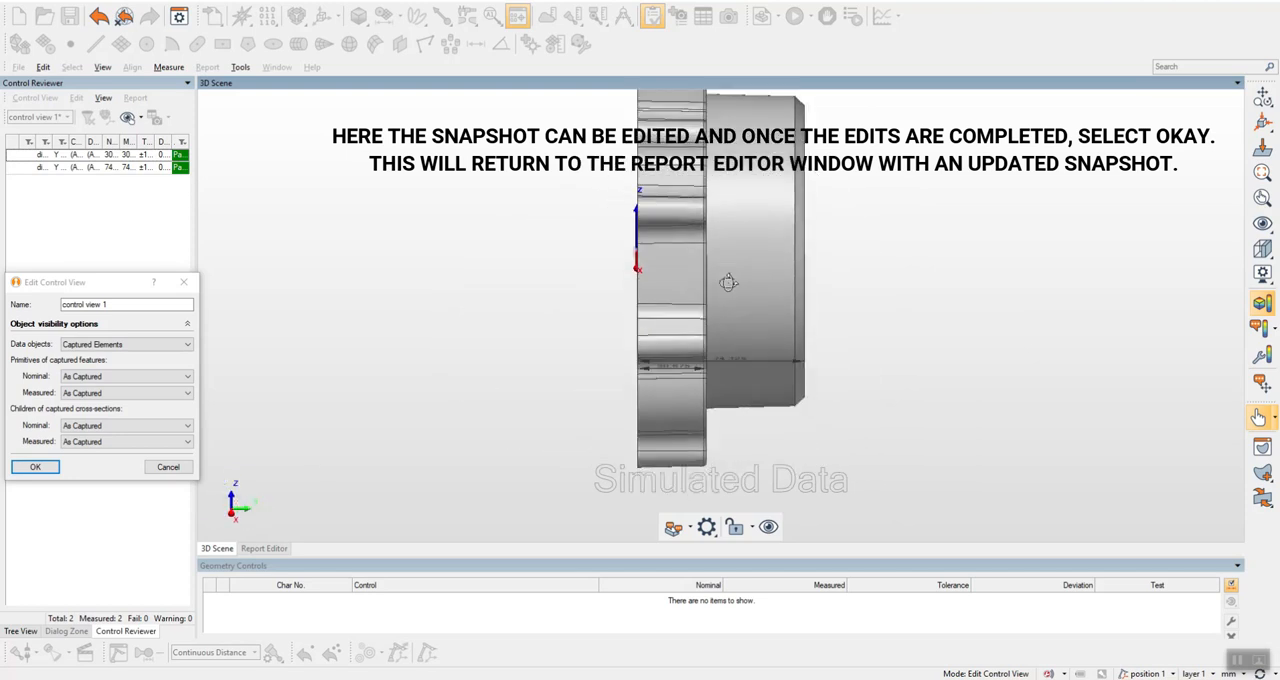
pyautogui.click(234, 511)
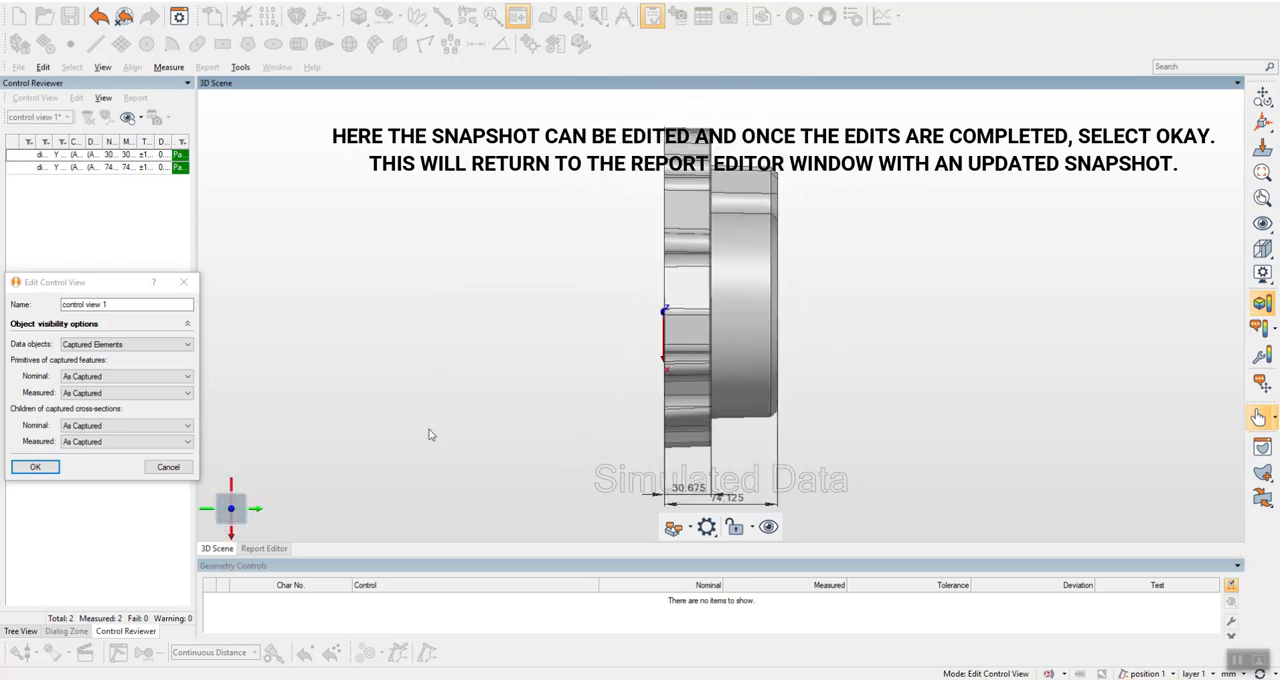
# Shift the part upward so both distance dimensions fit fully in the snapshot view, and accept the snapshot edit.
pyautogui.moveTo(721, 365); pyautogui.dragTo(723, 317, button='middle')
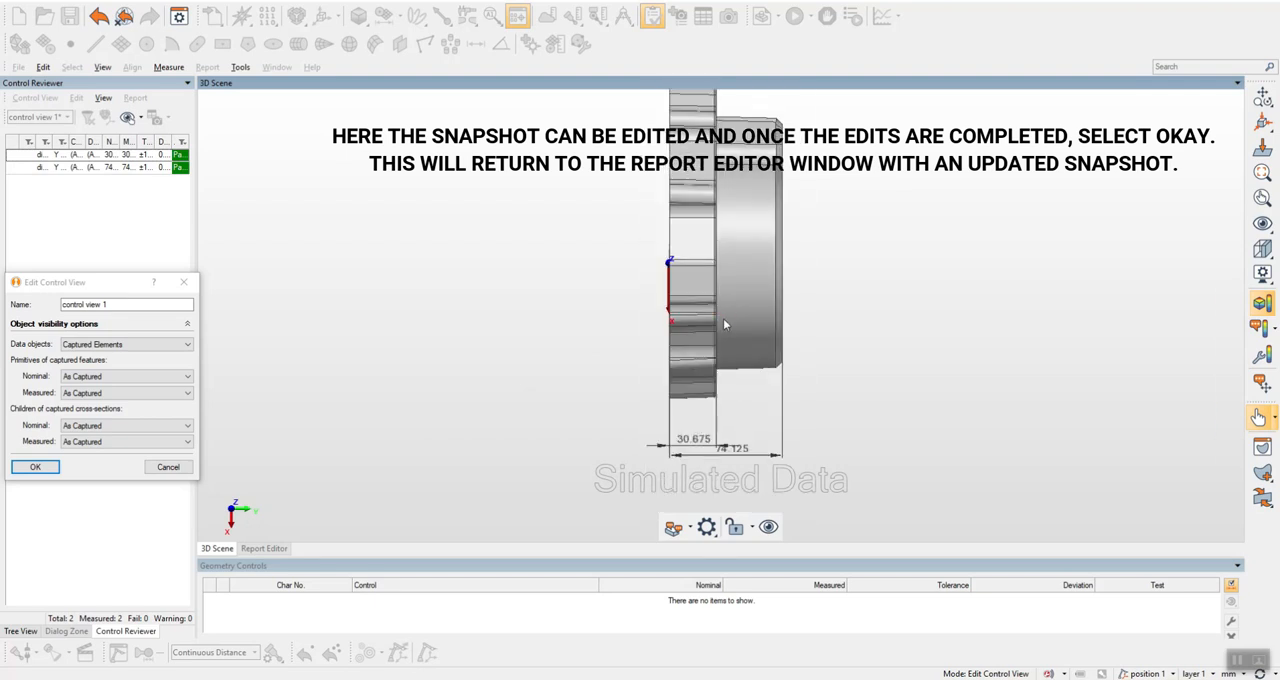
pyautogui.moveTo(739, 323); pyautogui.dragTo(738, 347, button='middle')
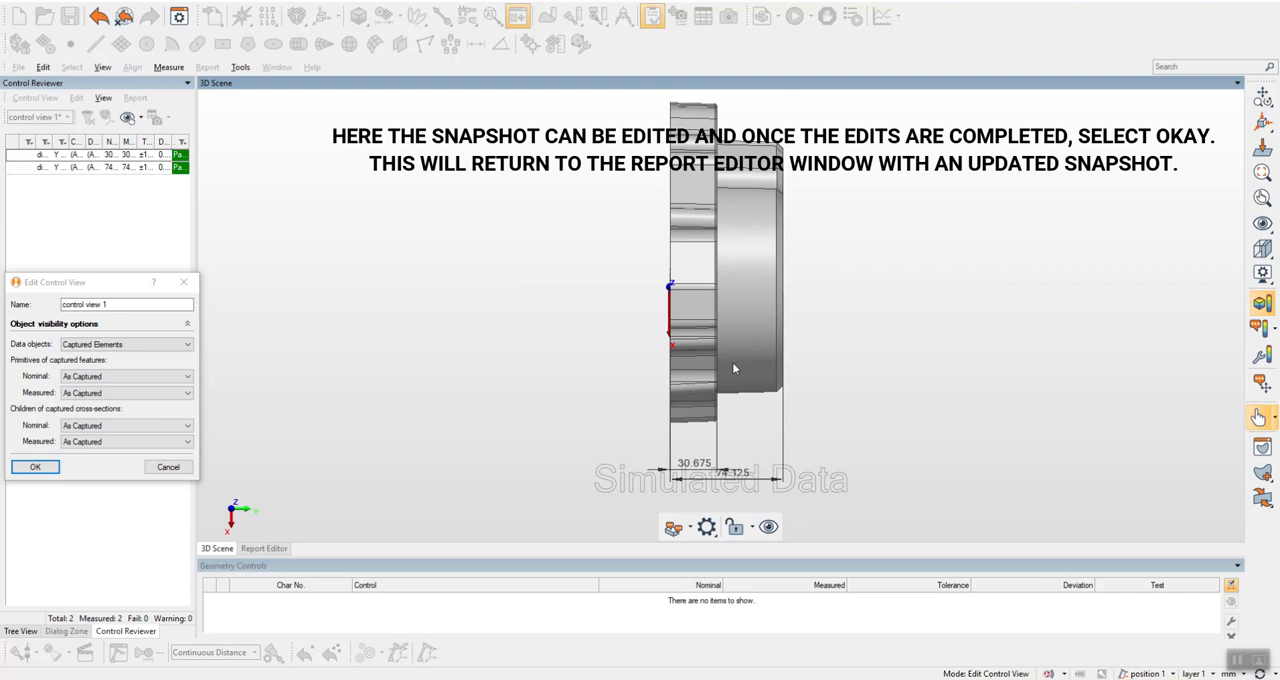
pyautogui.scroll(3, 731, 367)
pyautogui.scroll(-3, 728, 361)
pyautogui.moveTo(732, 330)
pyautogui.mouseDown()
pyautogui.moveTo(750, 328)
pyautogui.moveTo(736, 326)
pyautogui.mouseUp()
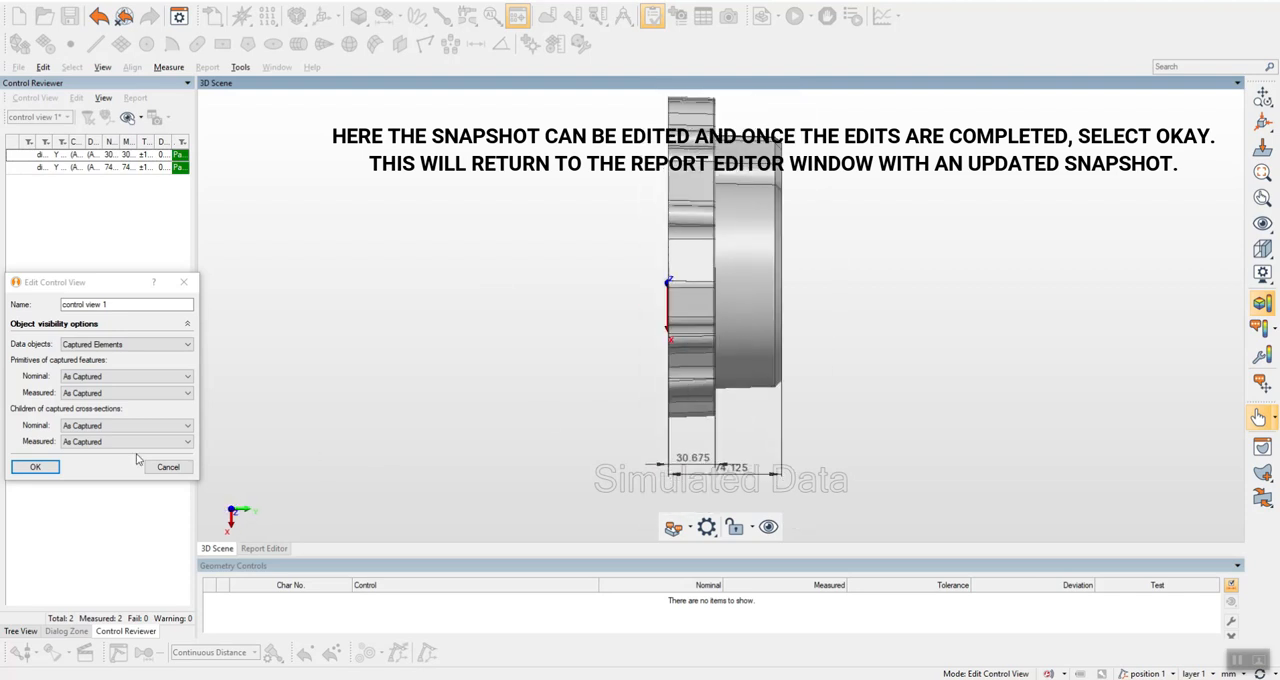
pyautogui.click(45, 467)
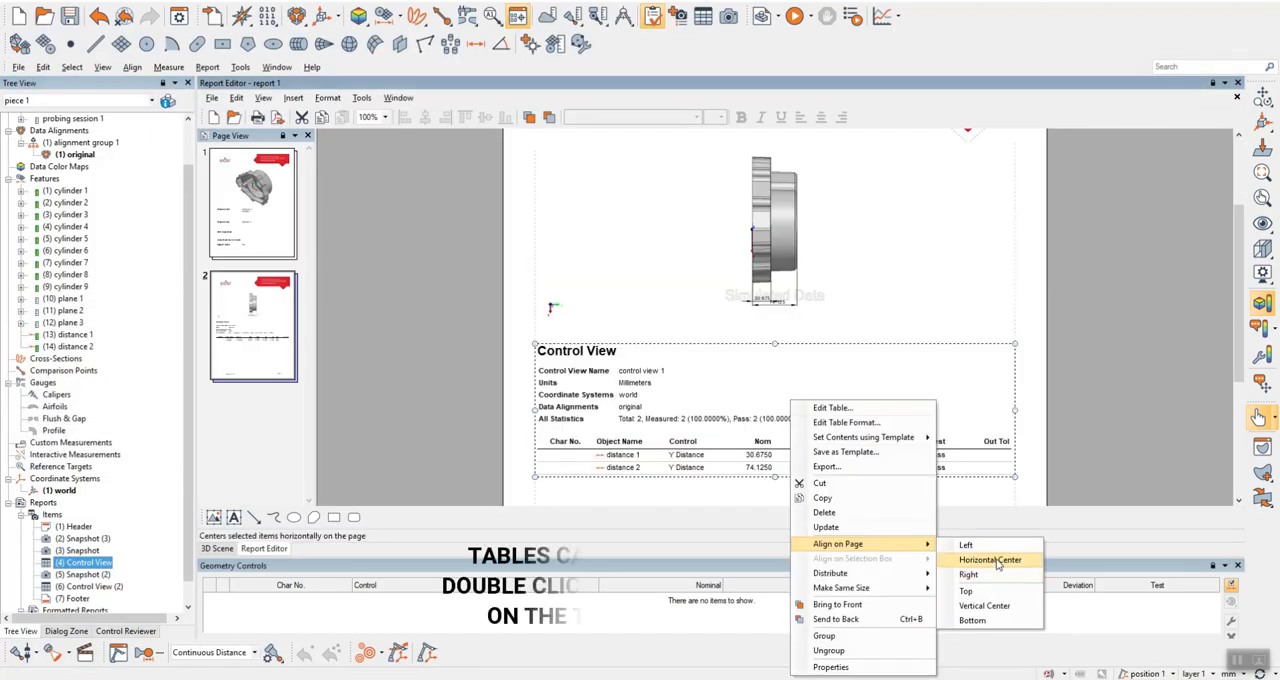
# Edit the Control View table on page 2 to remove Length Units from its header.
pyautogui.click(998, 563)
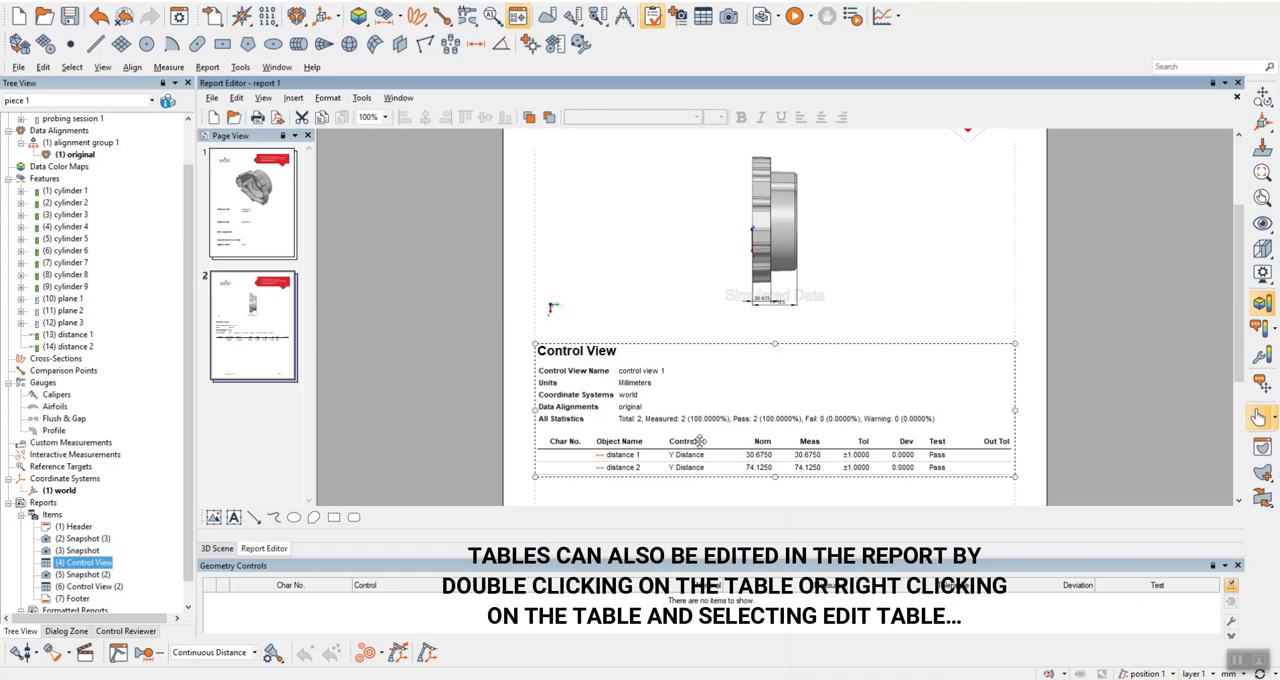
pyautogui.rightClick(731, 389)
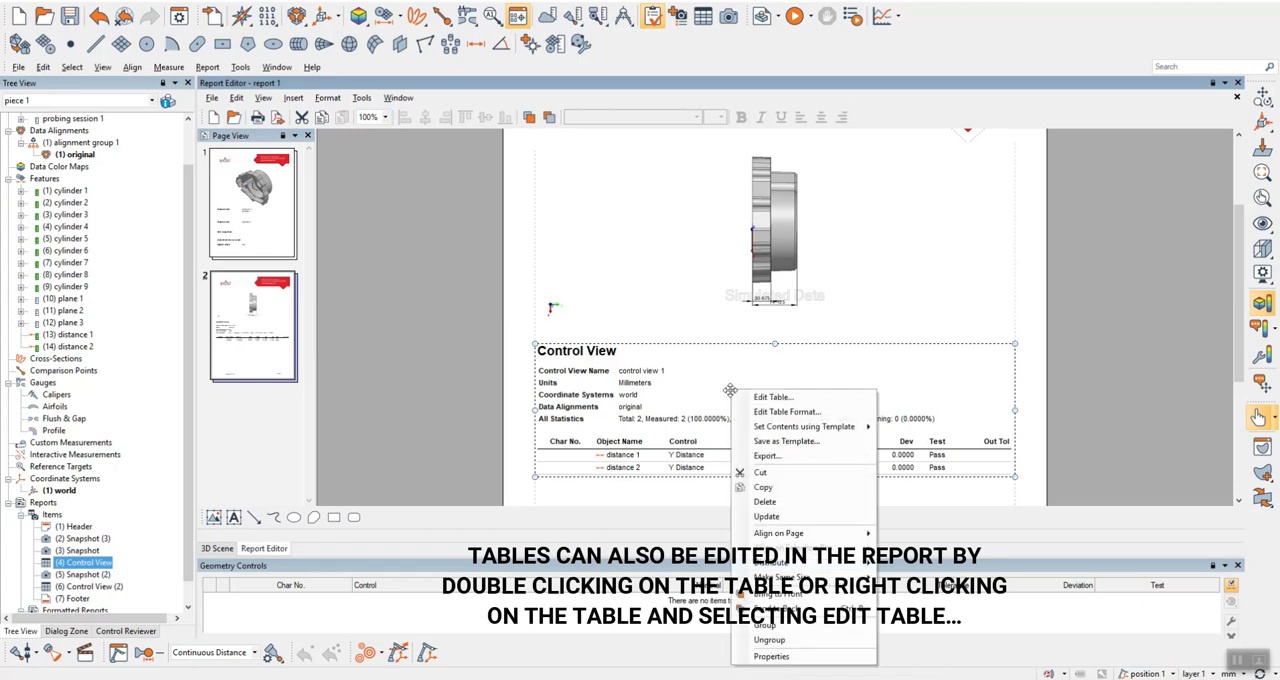
pyautogui.click(789, 398)
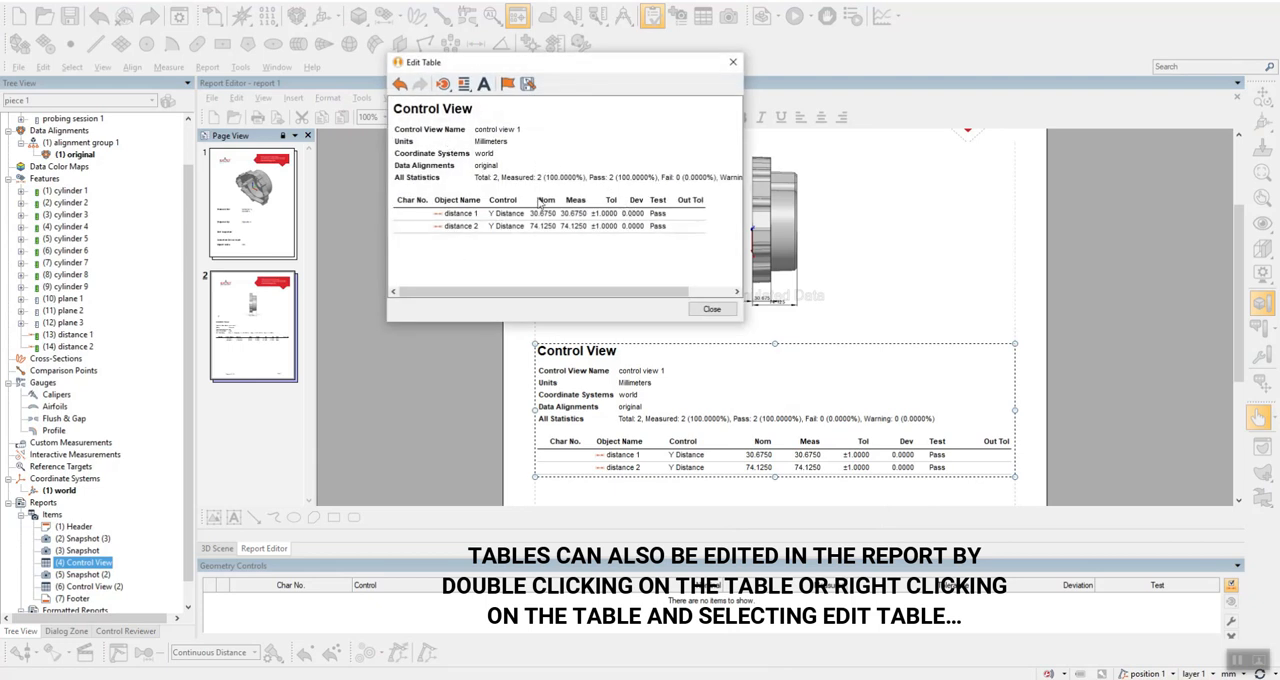
pyautogui.rightClick(488, 143)
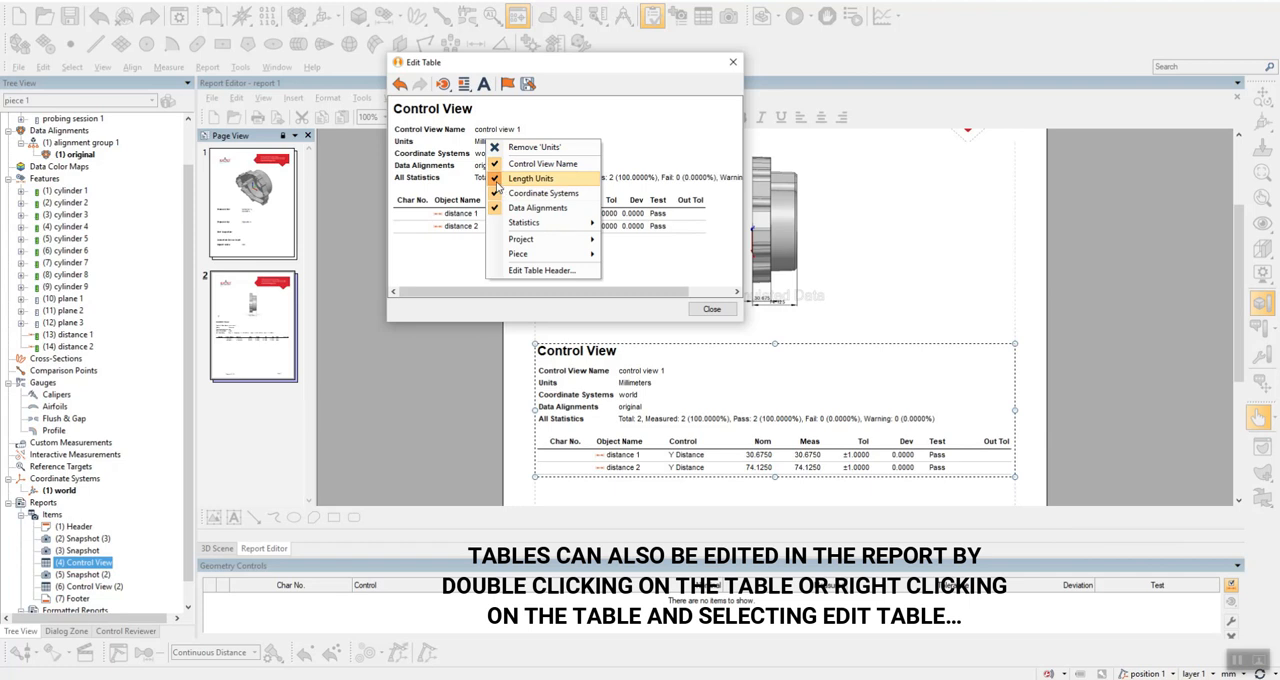
pyautogui.click(498, 182)
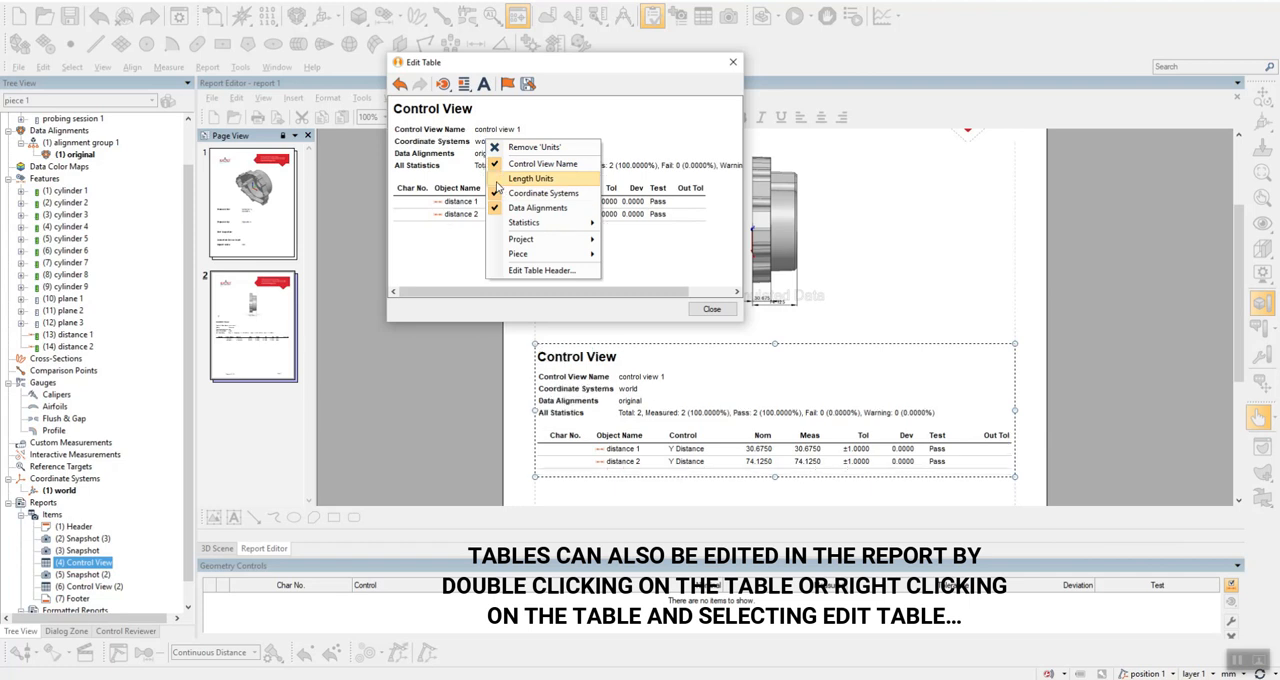
pyautogui.click(685, 125)
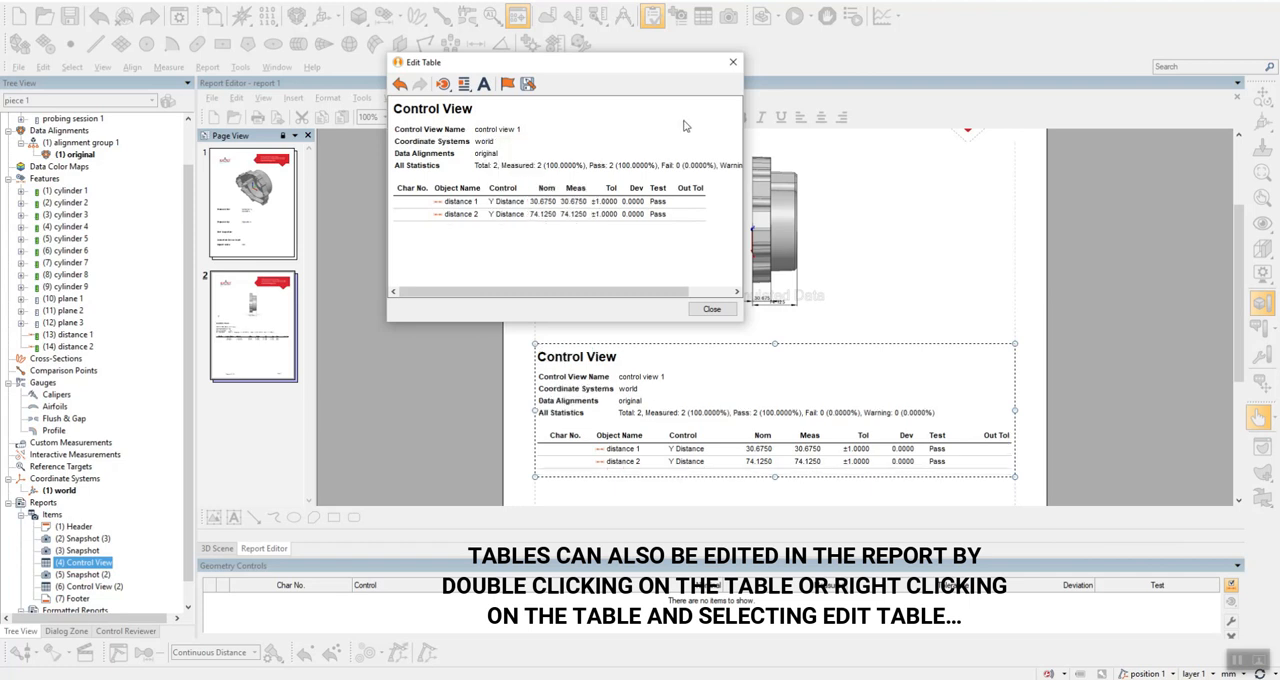
pyautogui.click(711, 308)
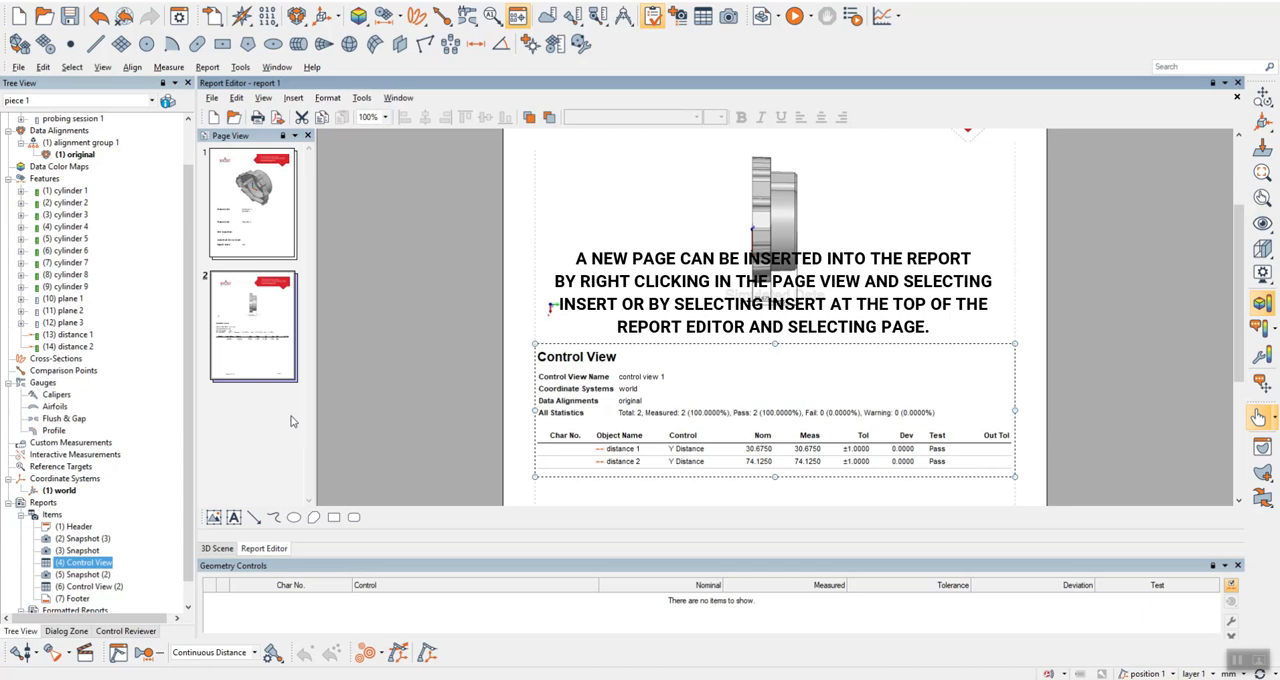
# Insert two blank pages at the end of the report, after page 2.
pyautogui.rightClick(264, 424)
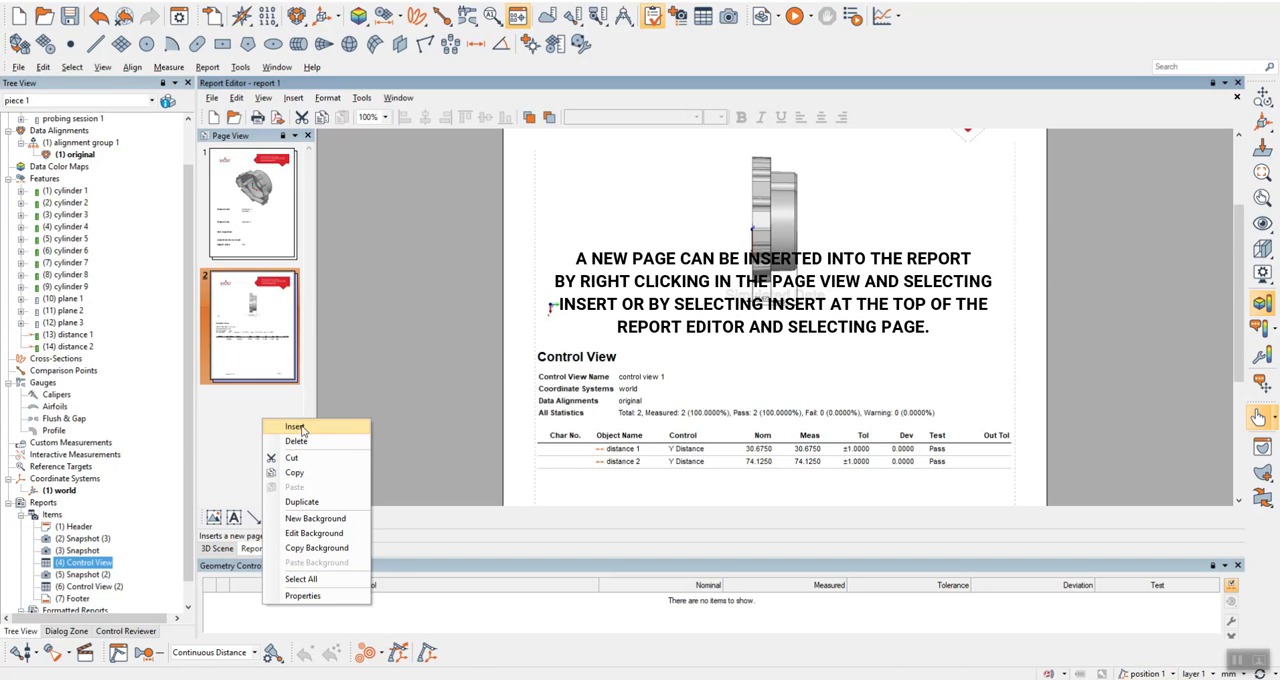
pyautogui.click(296, 428)
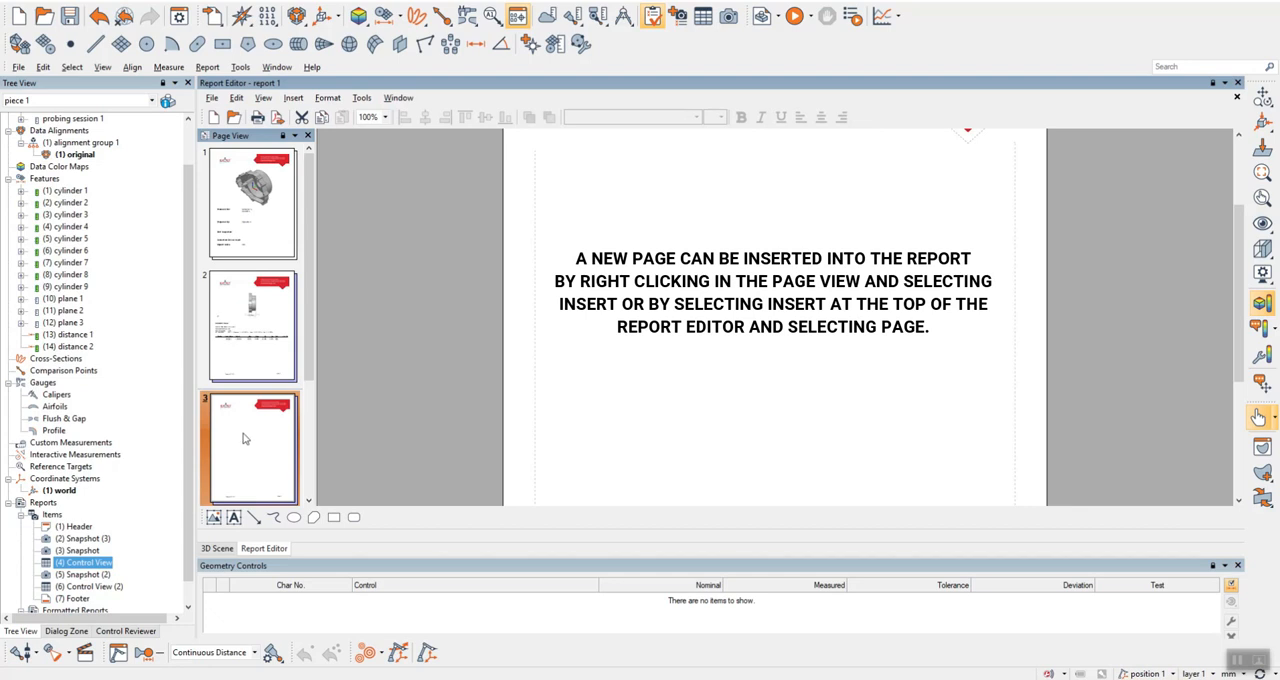
pyautogui.click(295, 99)
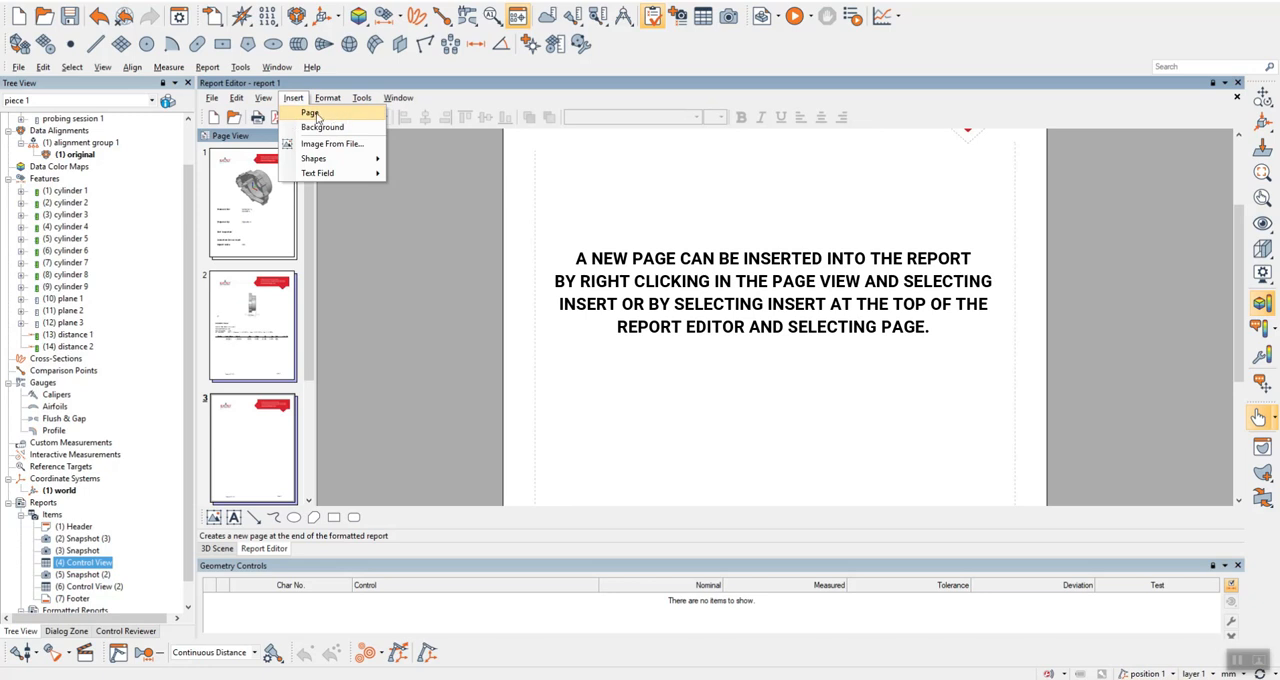
pyautogui.click(310, 114)
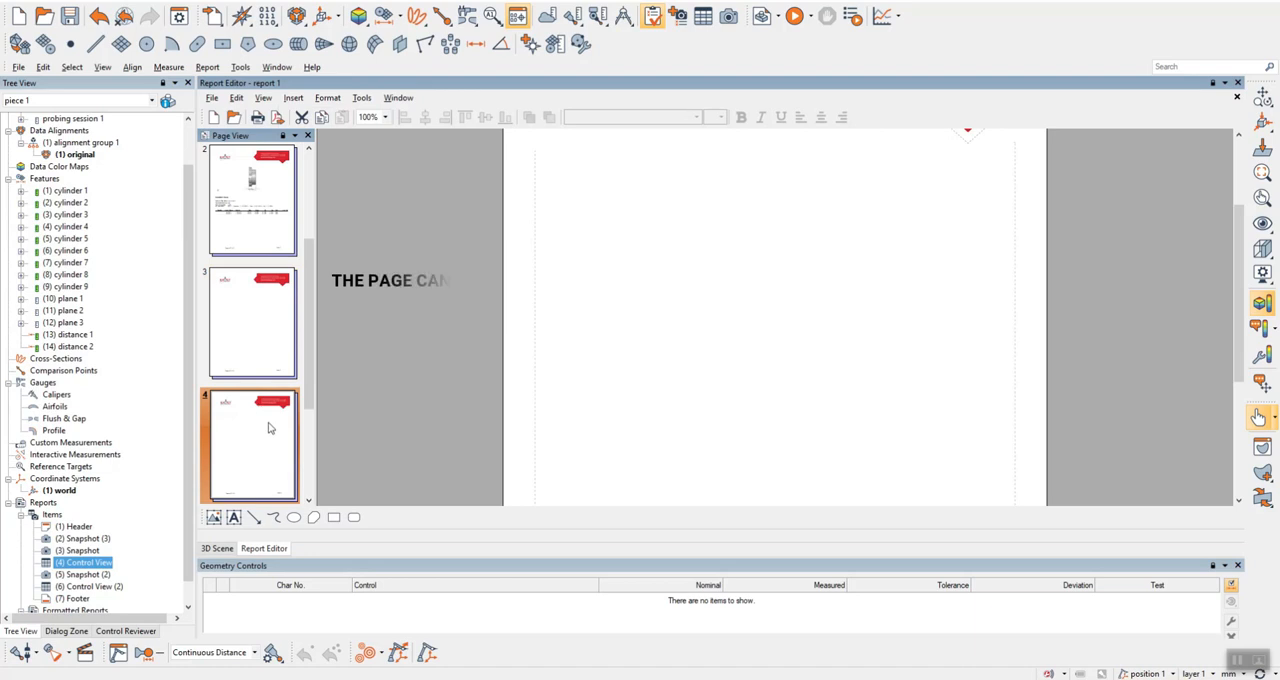
# Cut the extra blank page 4 from the report.
pyautogui.rightClick(267, 446)
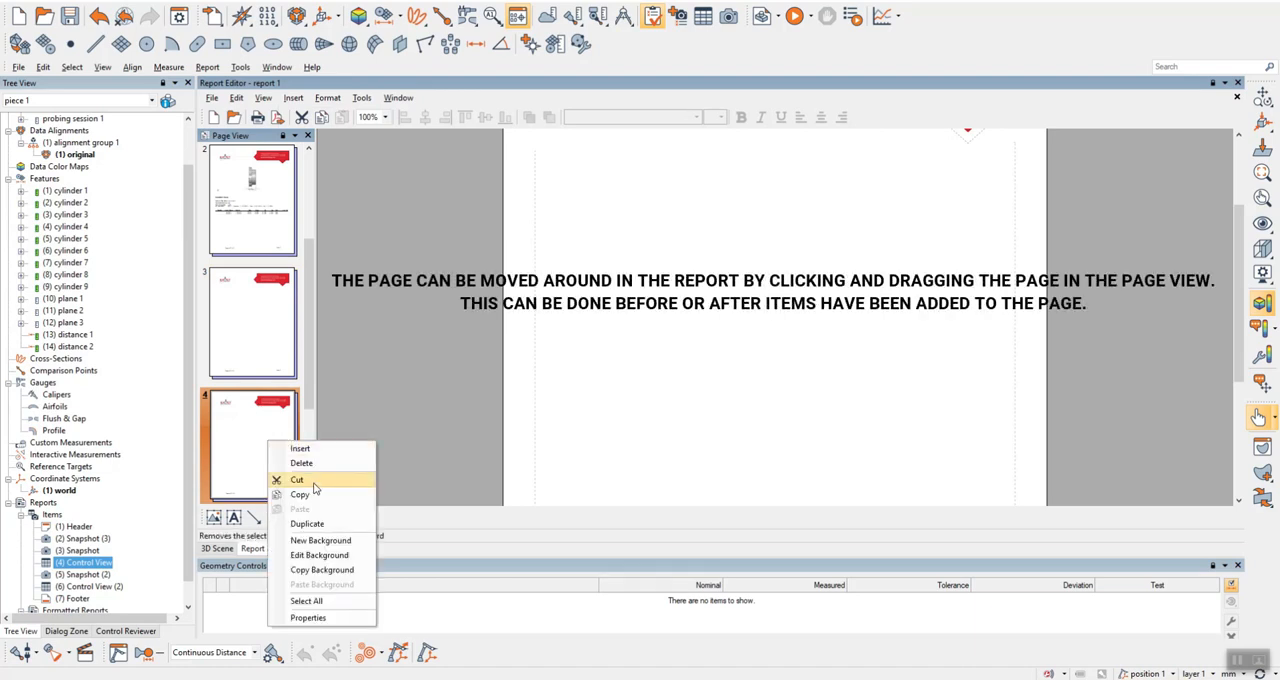
pyautogui.click(297, 480)
pyautogui.scroll(2, 252, 418)
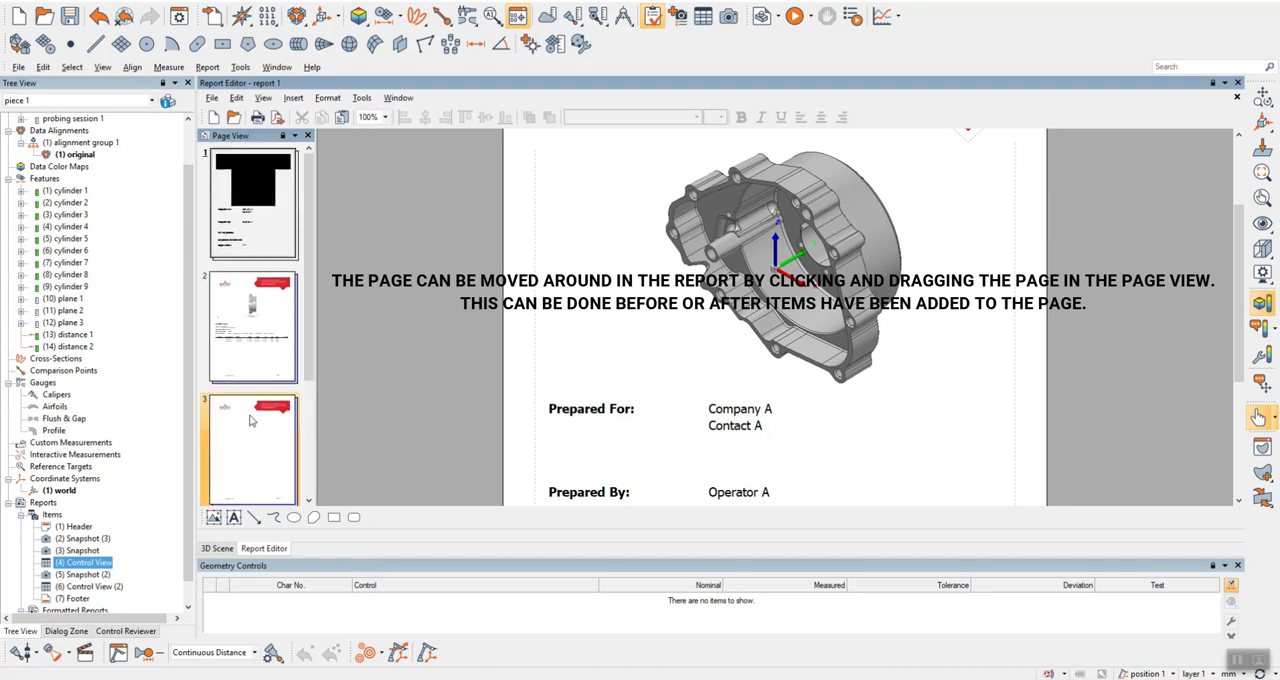
# Reorder the report pages so the blank page 3 comes directly after the cover page, ahead of the distance snapshot and table page.
pyautogui.click(276, 442)
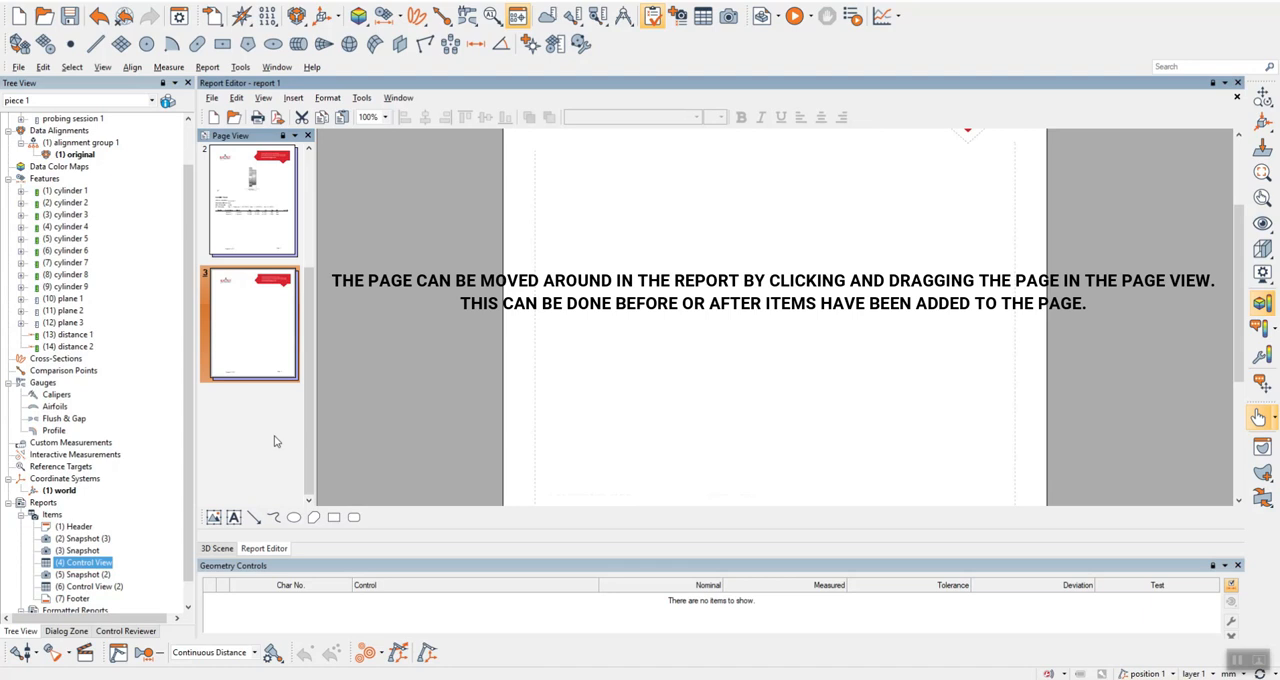
pyautogui.scroll(1, 650, 318)
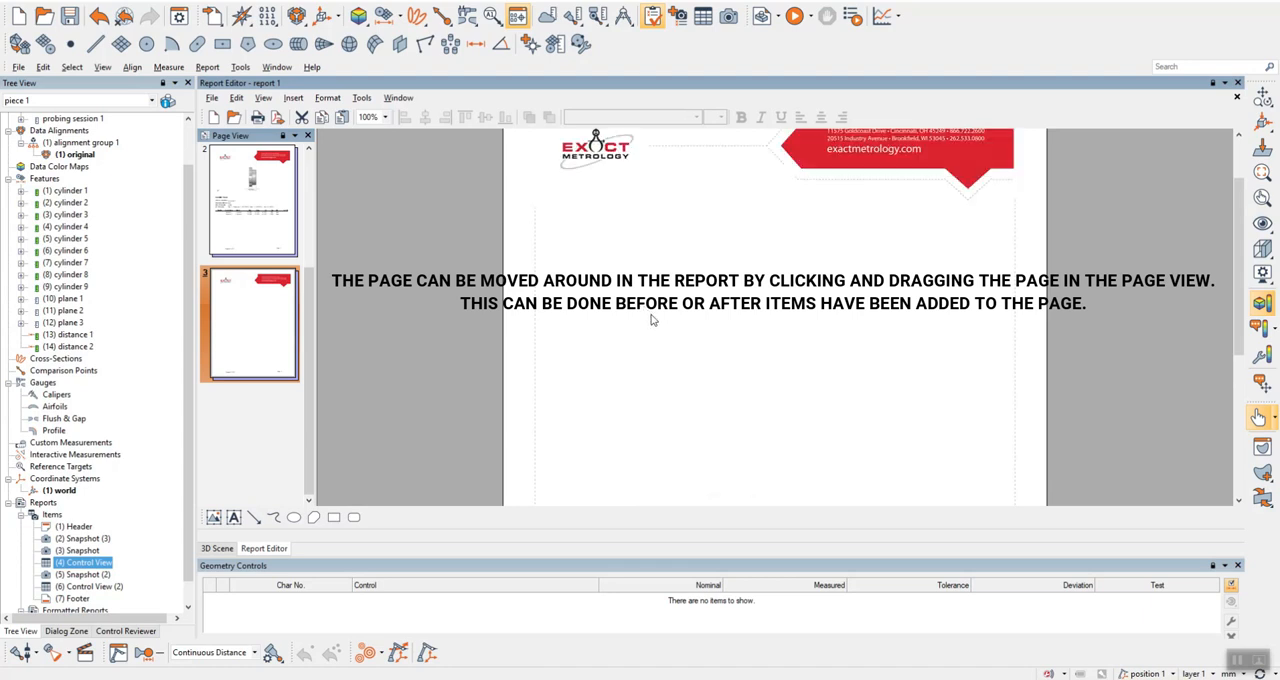
pyautogui.click(98, 577)
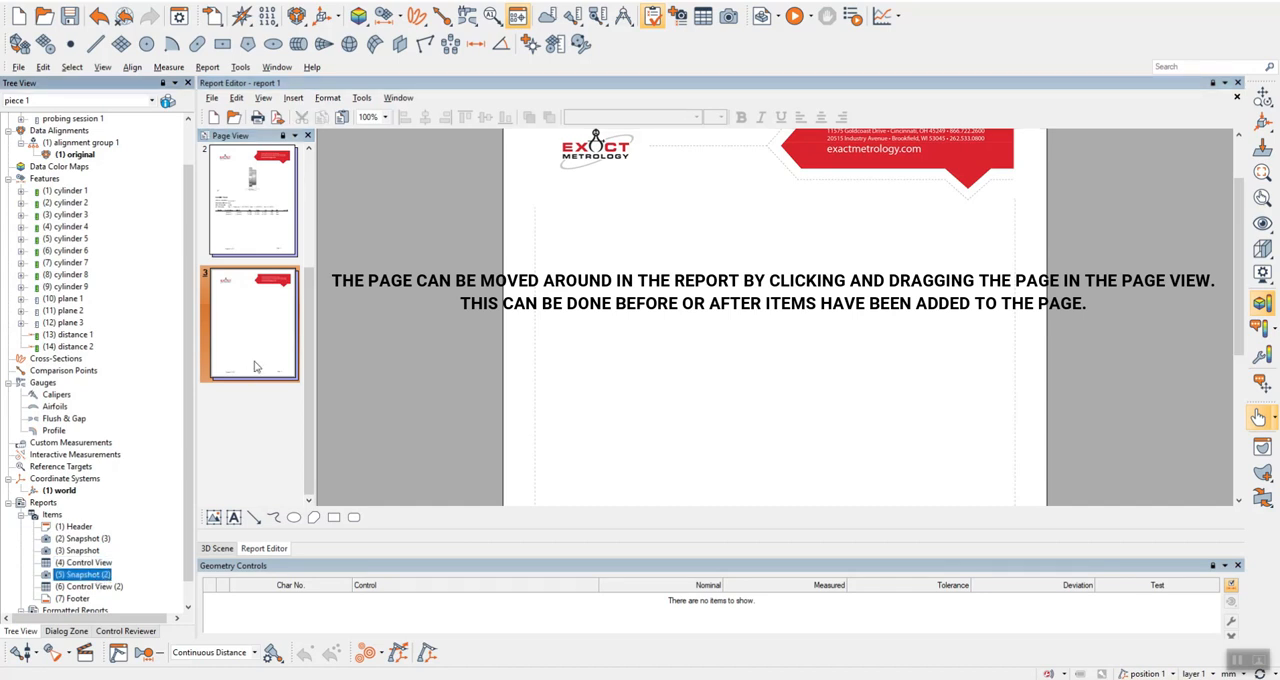
pyautogui.scroll(2, 254, 367)
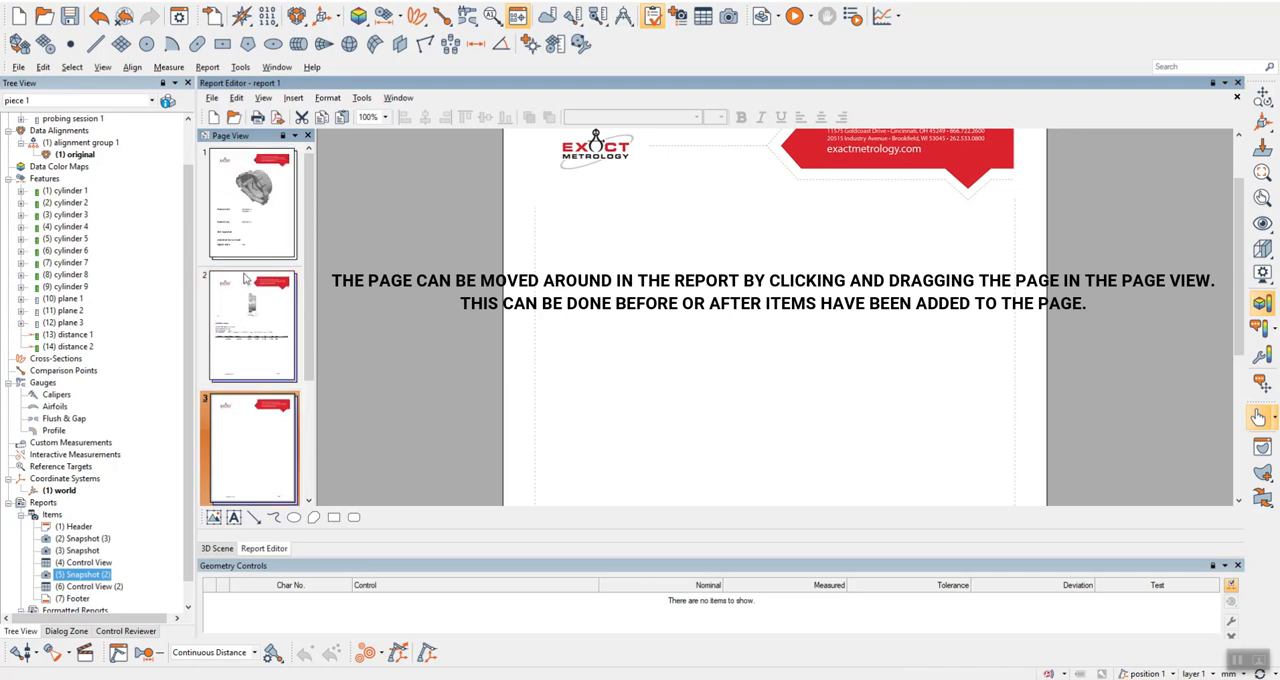
pyautogui.moveTo(245, 280); pyautogui.dragTo(242, 400)
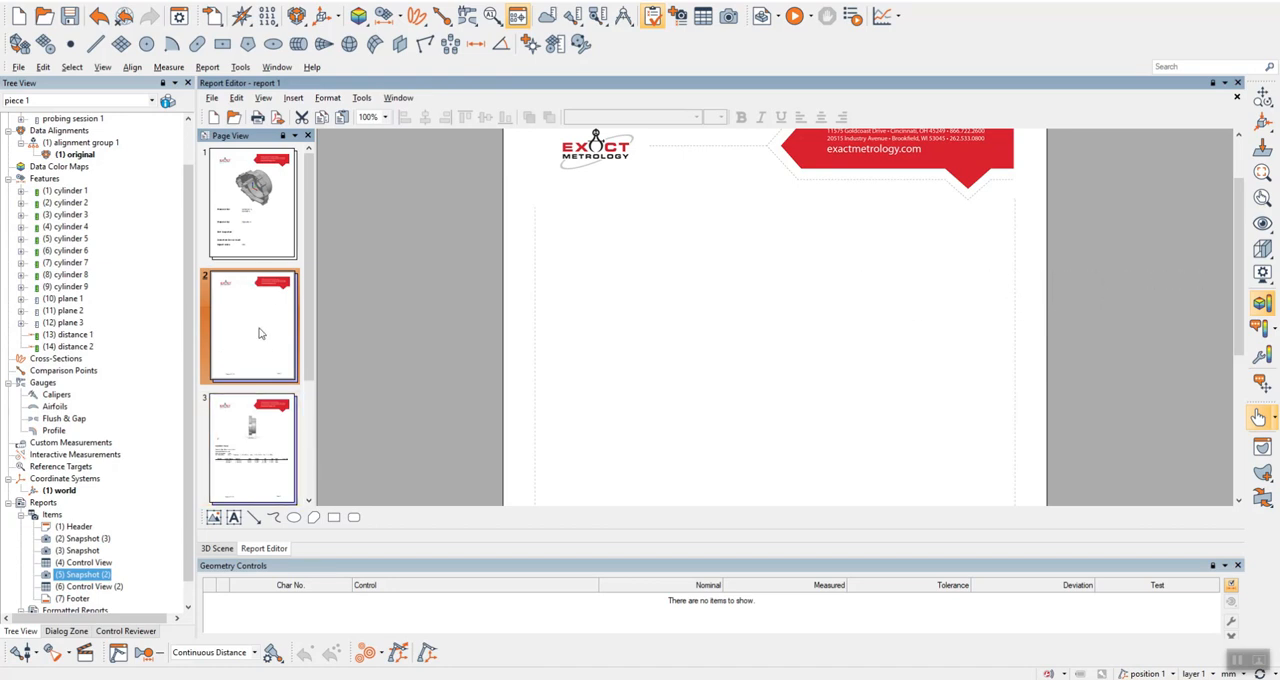
# Add the report item (5) Snapshot (2) to the blank page 2 and place the (6) Control View (2) table over its lower part.
pyautogui.moveTo(88, 574); pyautogui.dragTo(774, 344)
pyautogui.scroll(-1, 774, 343)
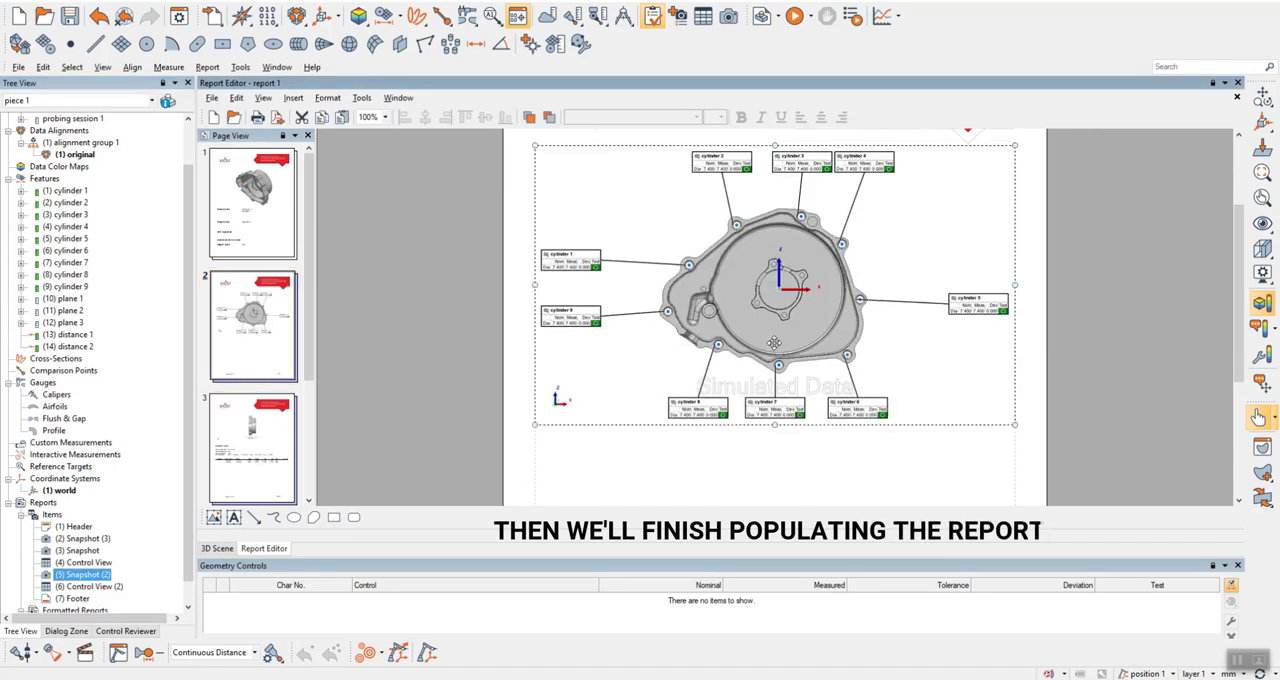
pyautogui.moveTo(87, 588); pyautogui.dragTo(773, 468)
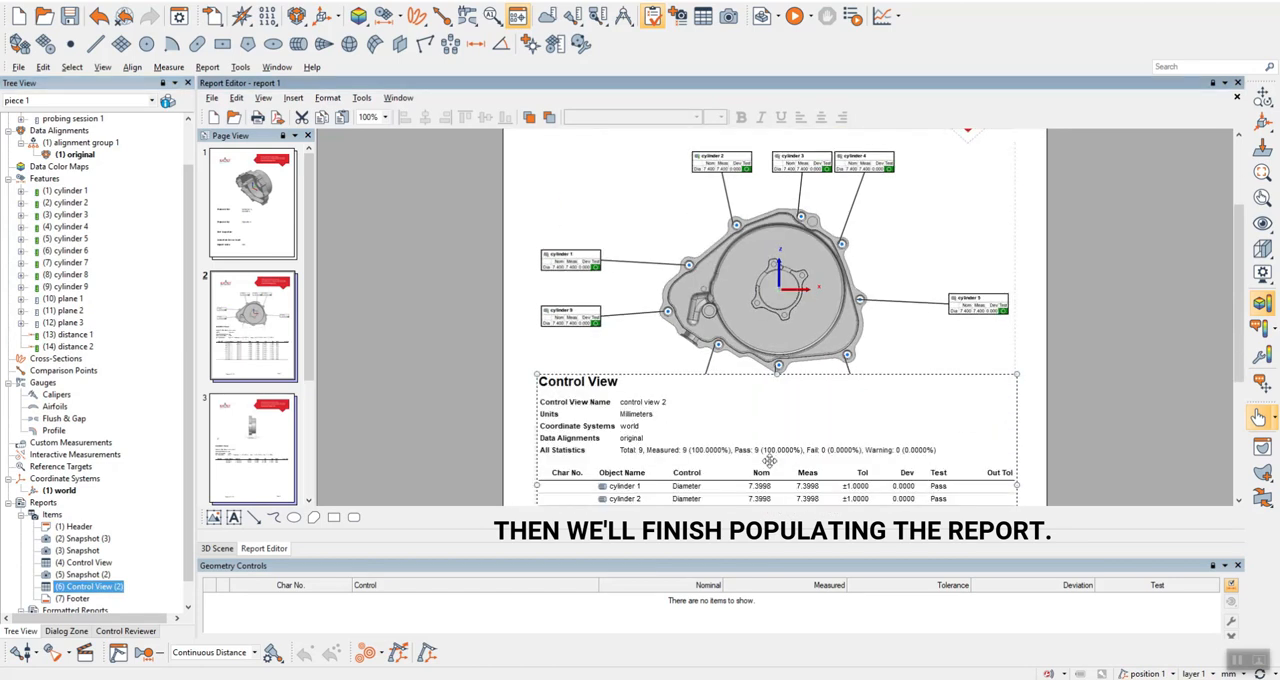
# Align the cylinder snapshot on page 2 to the page's horizontal center and top.
pyautogui.rightClick(758, 323)
pyautogui.click(758, 324)
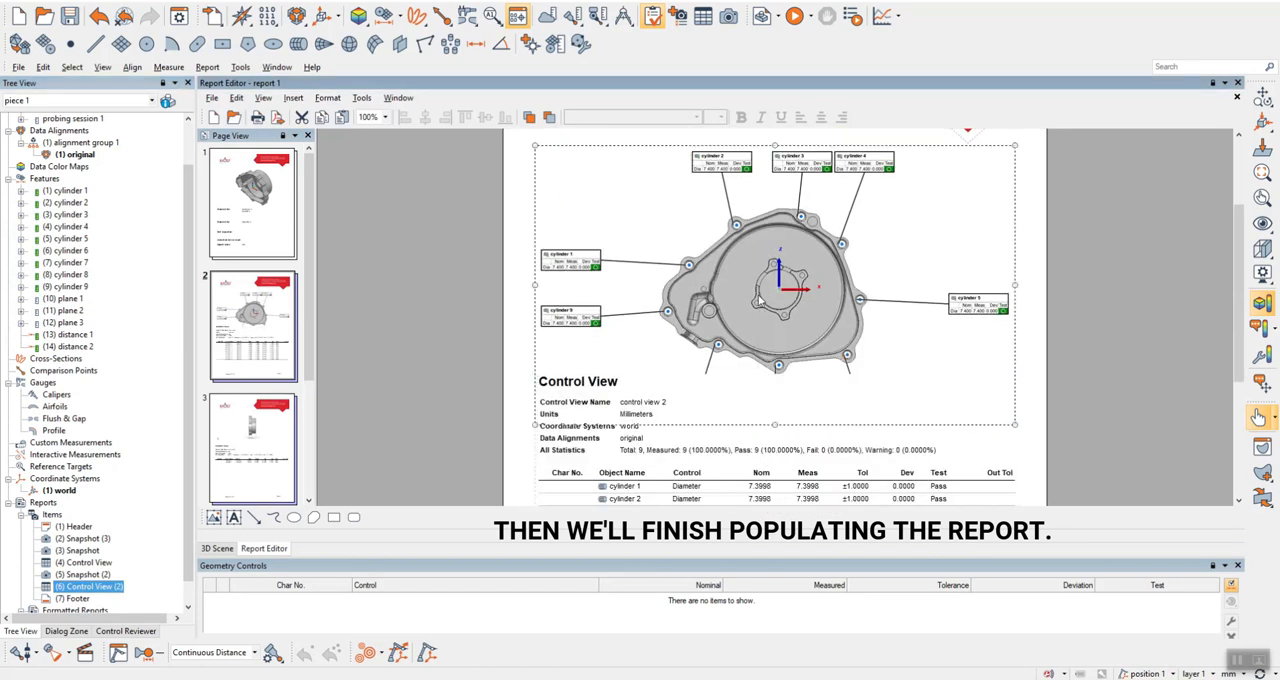
pyautogui.rightClick(760, 298)
pyautogui.moveTo(840, 440)
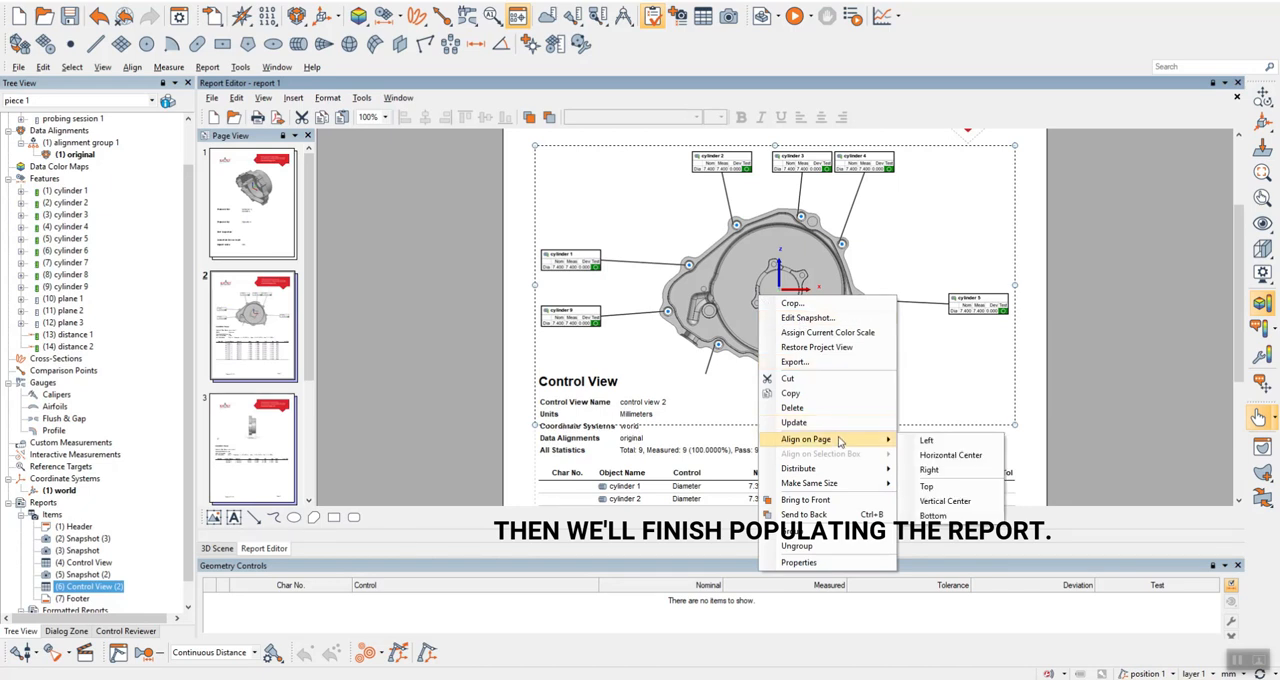
pyautogui.click(942, 457)
pyautogui.rightClick(793, 302)
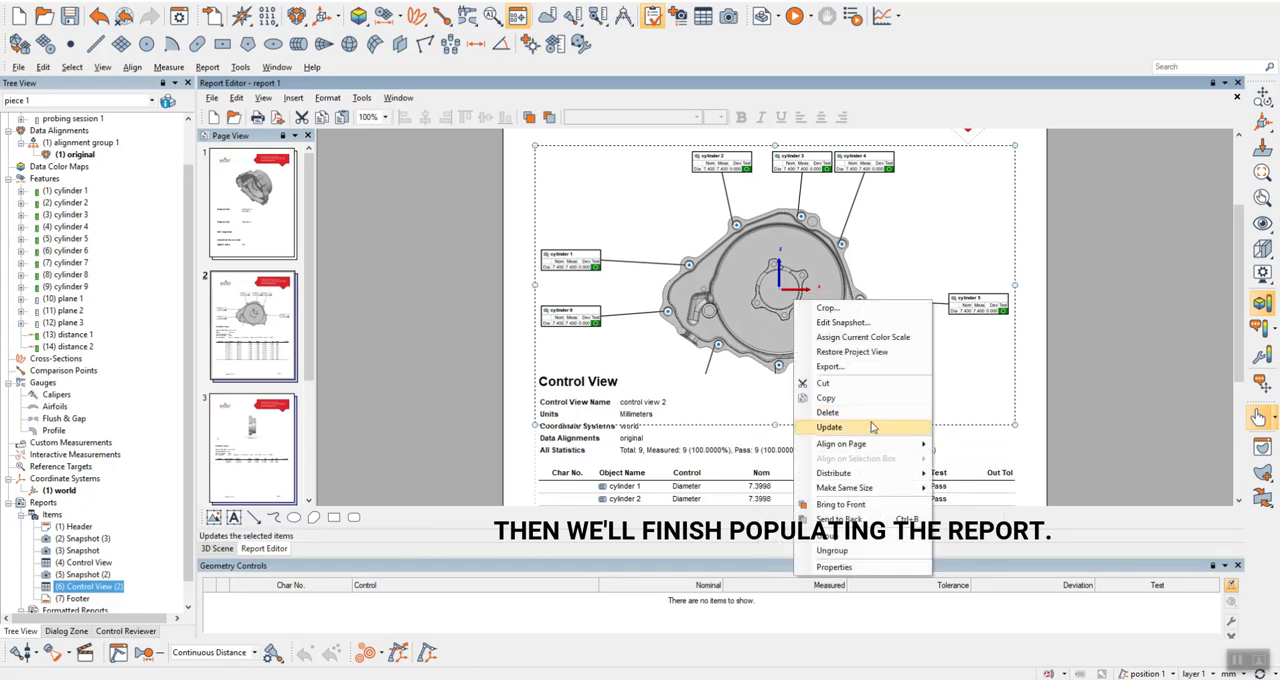
pyautogui.moveTo(878, 443)
pyautogui.click(975, 487)
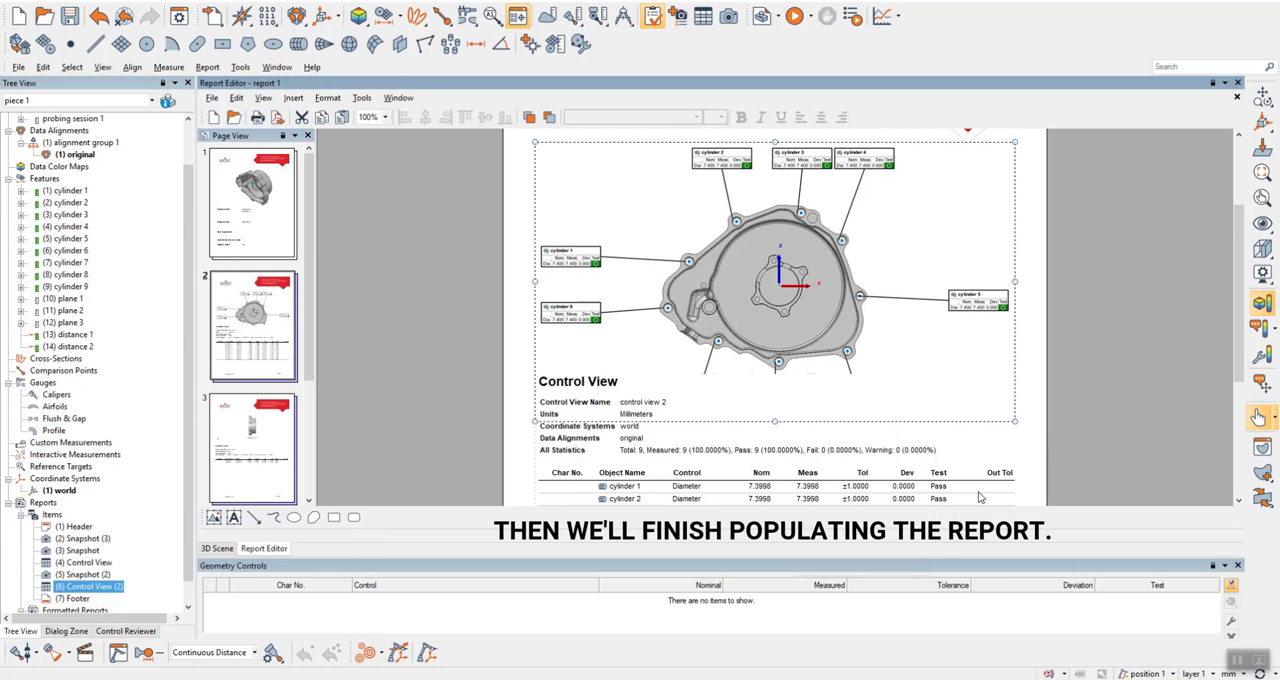
# Move the control view 2 table below the cylinder snapshot on page 2 and center it horizontally on the page.
pyautogui.scroll(-3, 857, 405)
pyautogui.moveTo(751, 358); pyautogui.dragTo(746, 401)
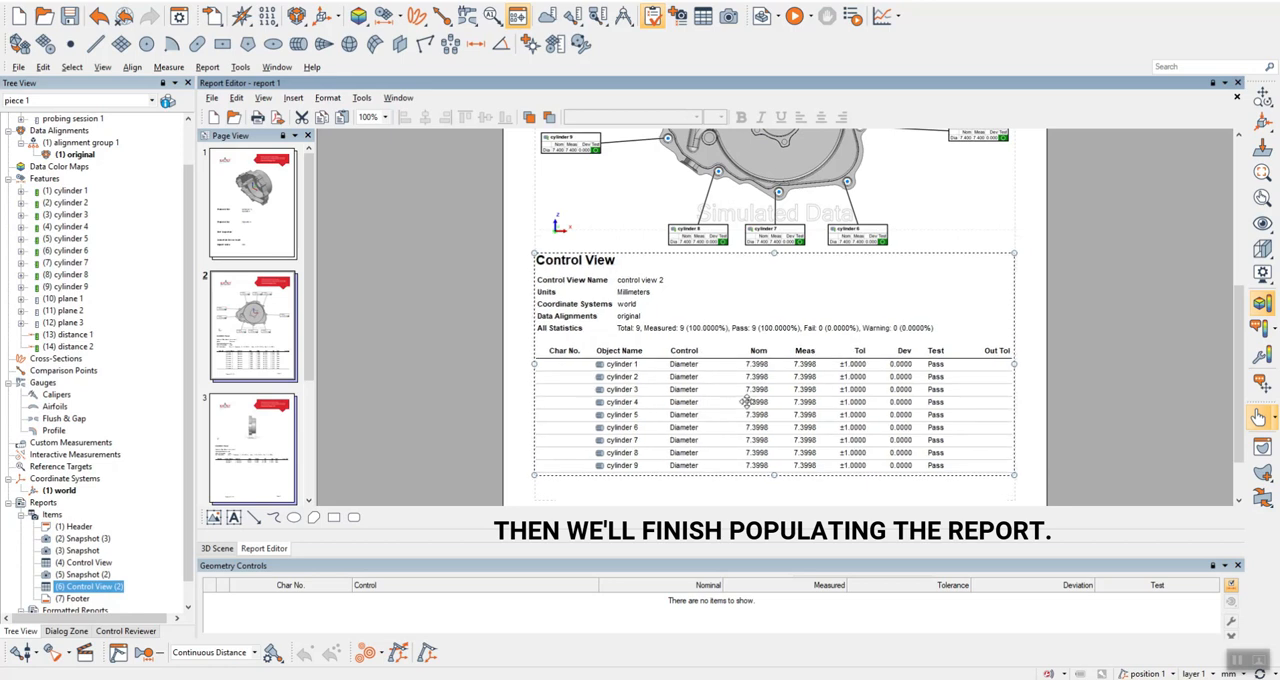
pyautogui.rightClick(720, 340)
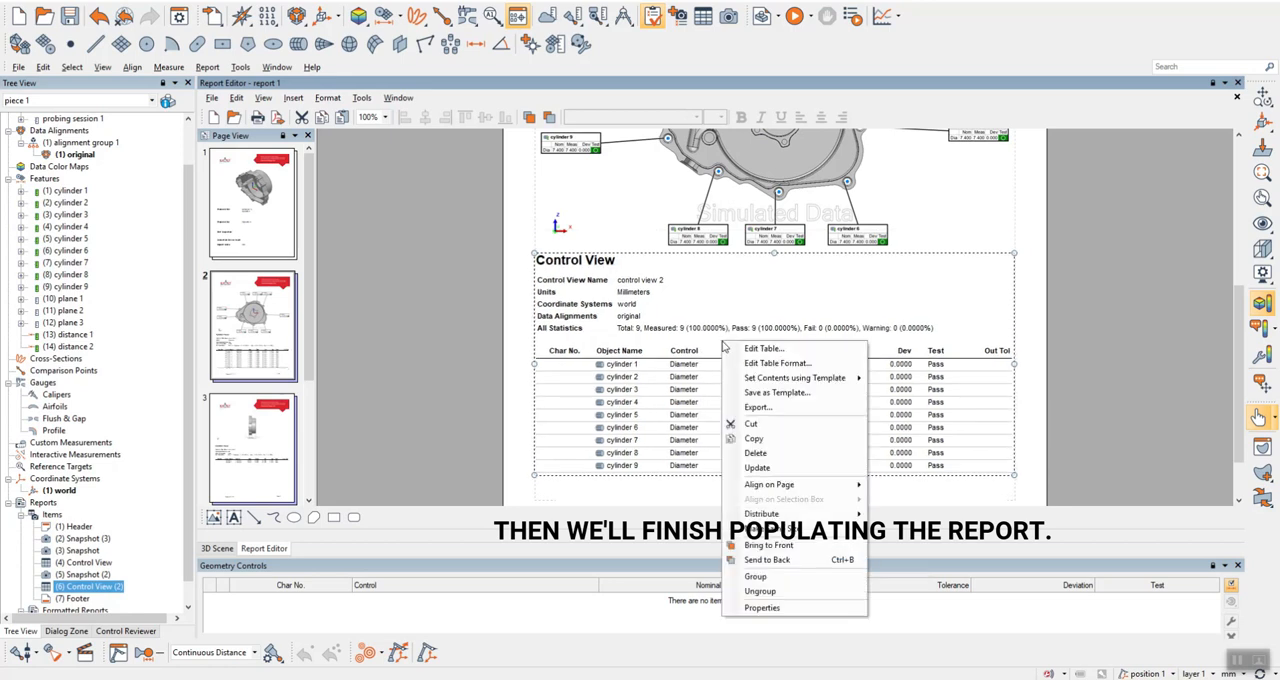
pyautogui.moveTo(800, 484)
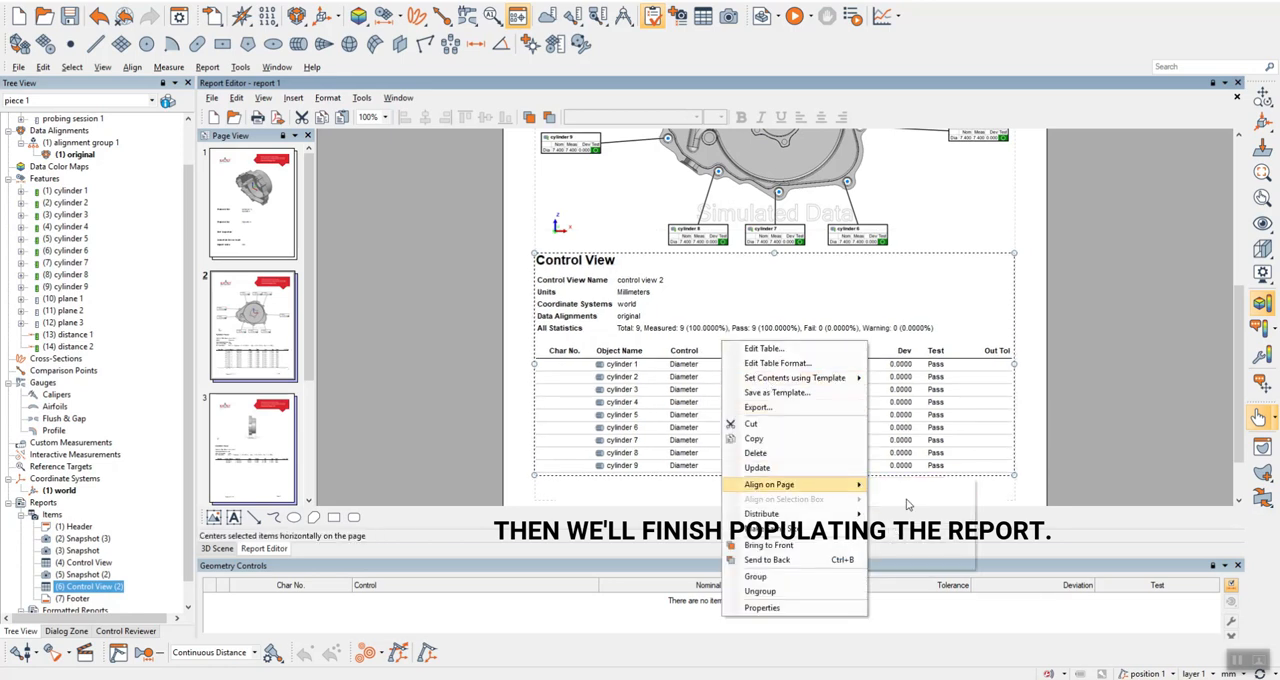
pyautogui.click(899, 487)
pyautogui.scroll(-2, 733, 490)
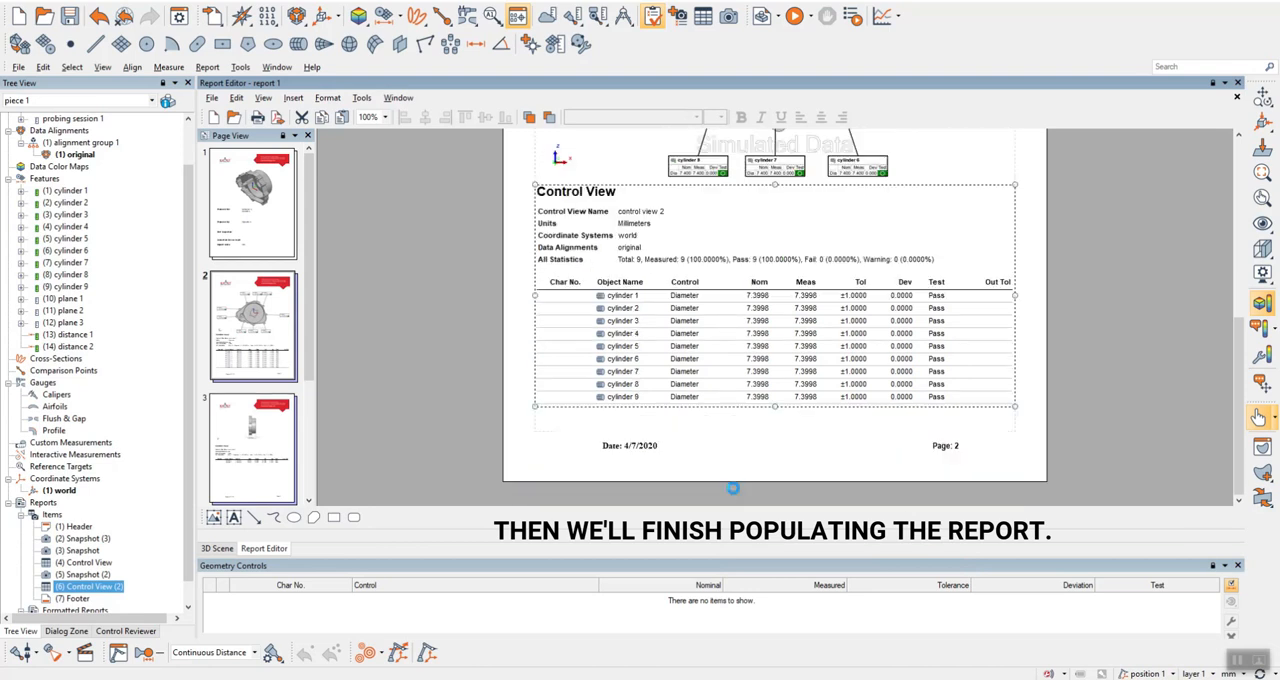
pyautogui.scroll(5, 733, 487)
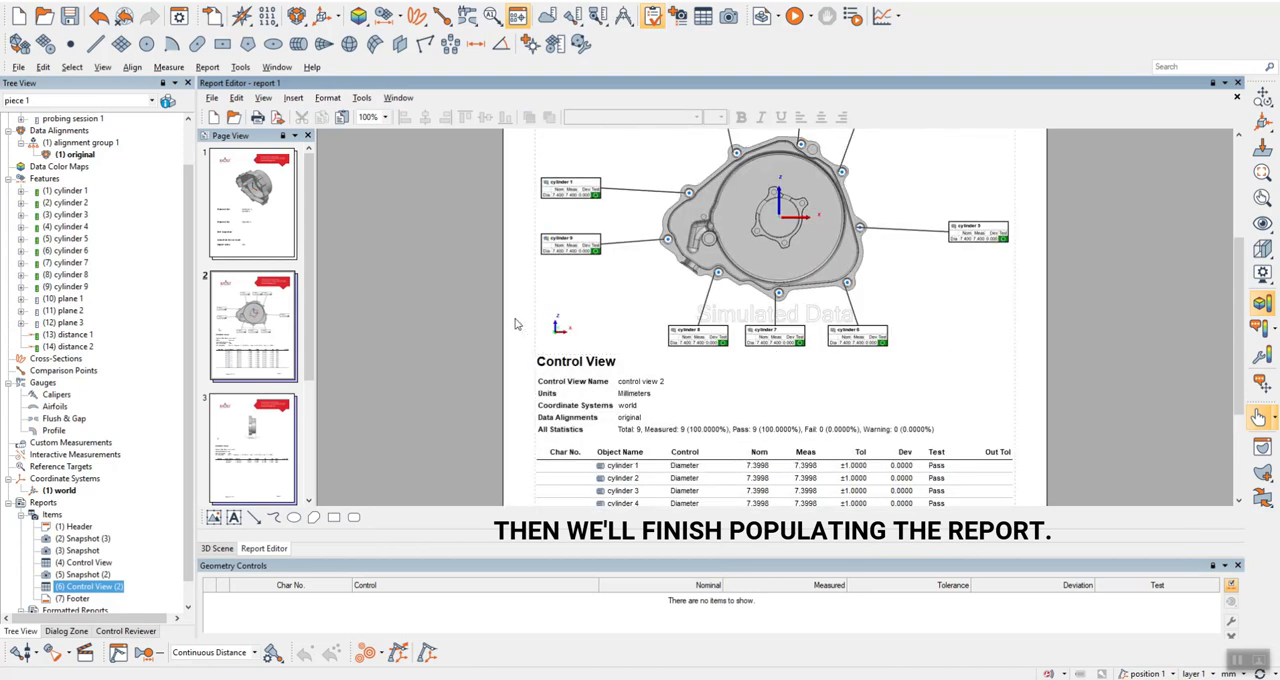
# Reorder the report pages so the cylinder snapshot and table page comes after the distance snapshot and table page.
pyautogui.click(253, 328)
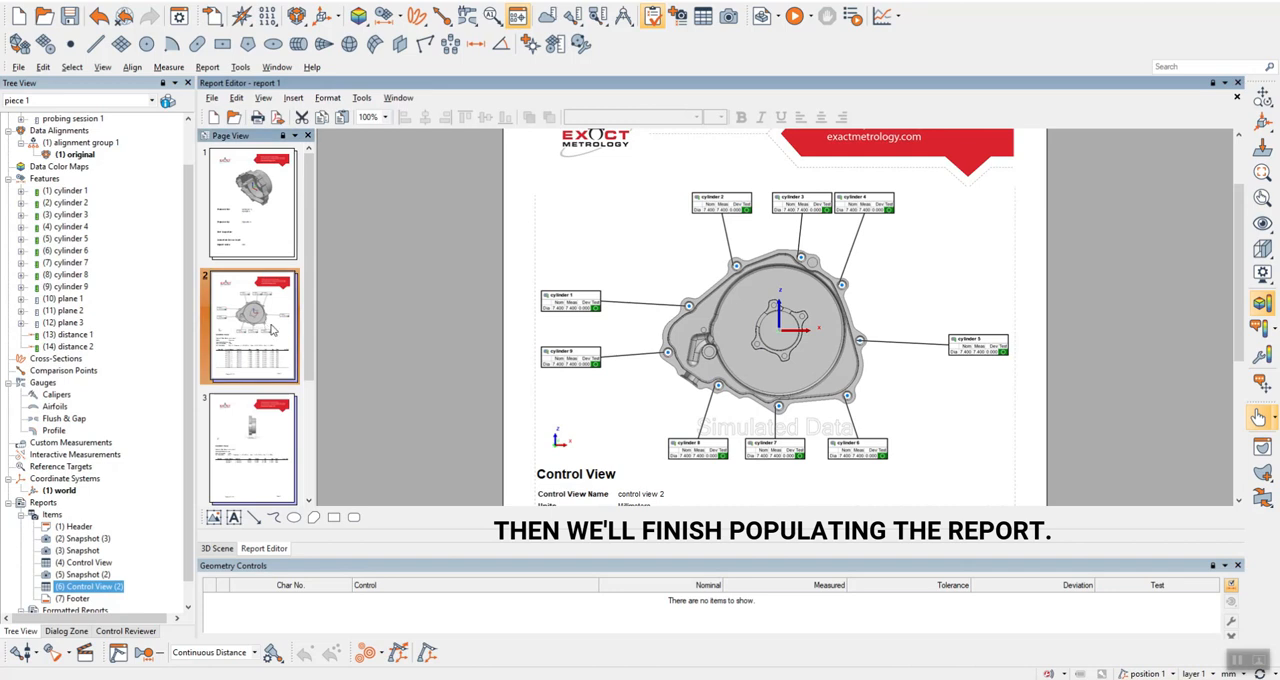
pyautogui.scroll(-2, 271, 499)
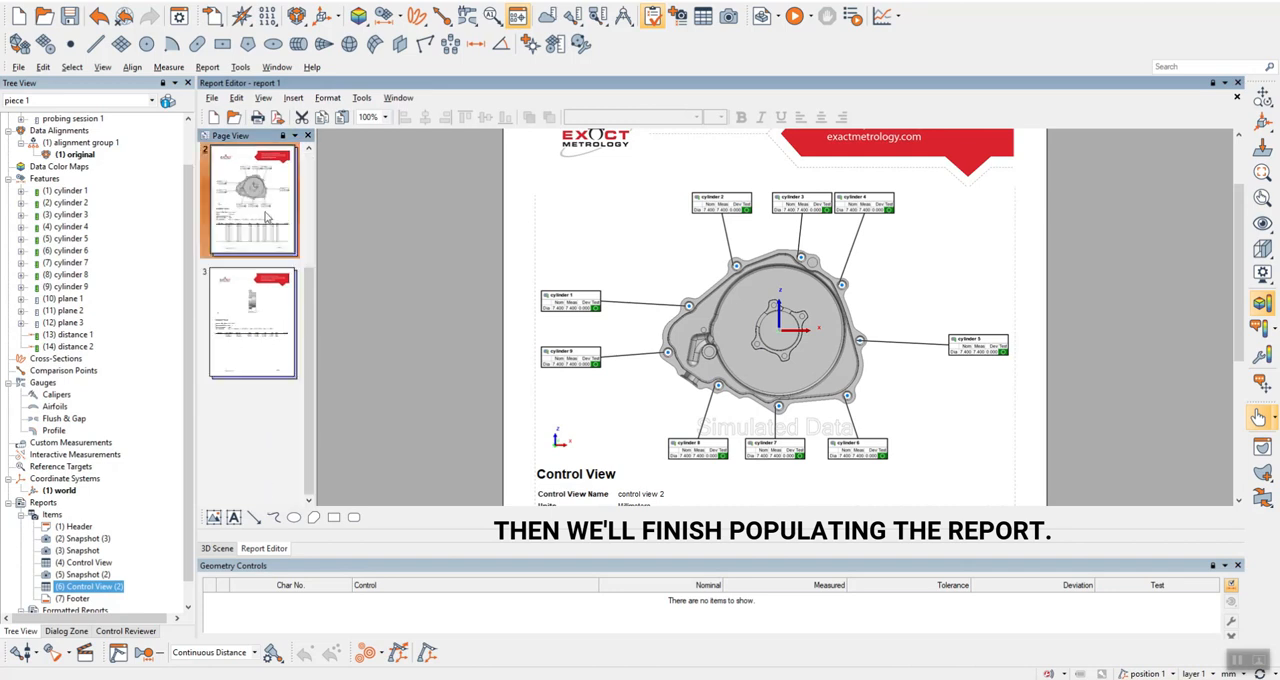
pyautogui.moveTo(269, 382); pyautogui.dragTo(269, 383)
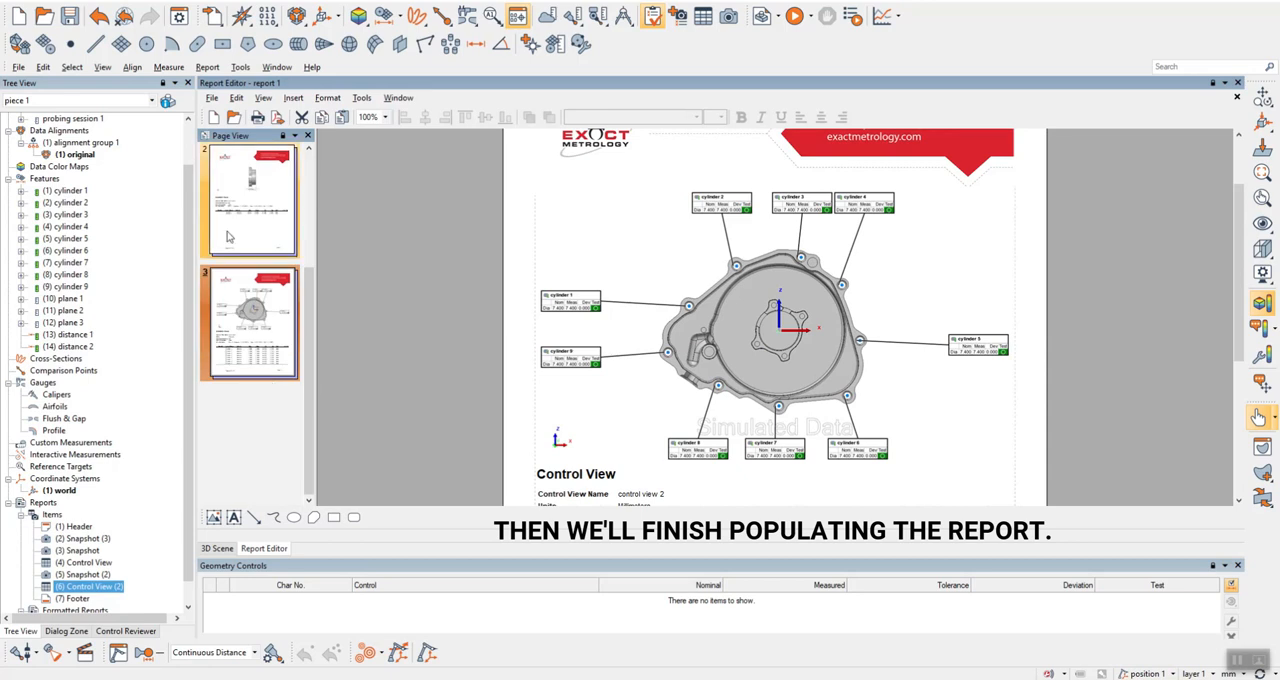